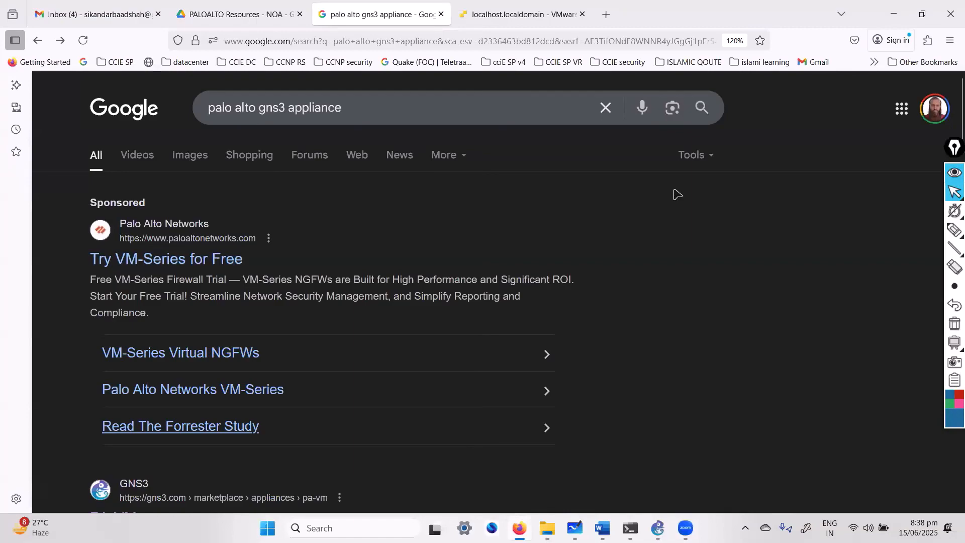
Switch from the 'palo alto gns3 appliance' search results to the PALOALTO whiteboard notes.
key(alt+Tab)
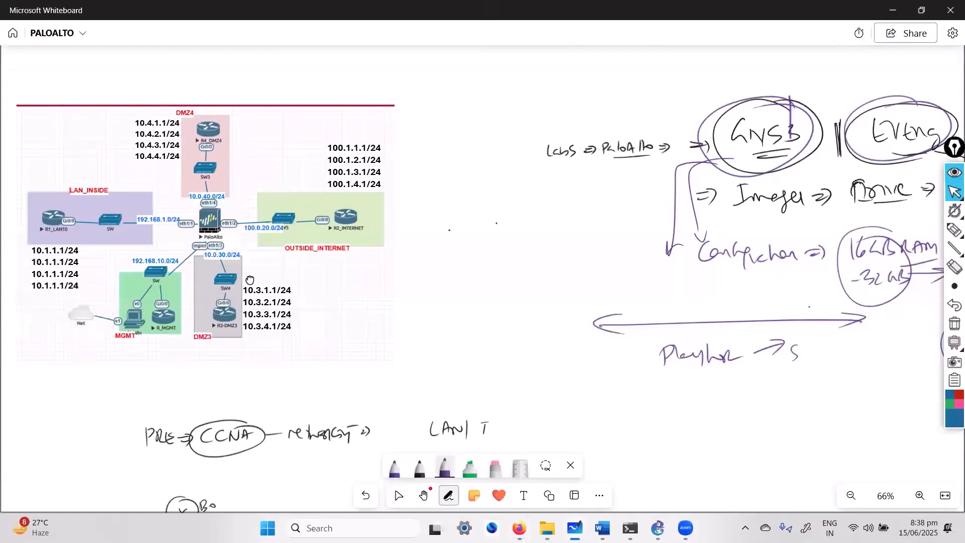
Mark EVENG as option 1 and GNS3 as option 2 in pen, clear the ink, and return to Firefox.
click(954, 235)
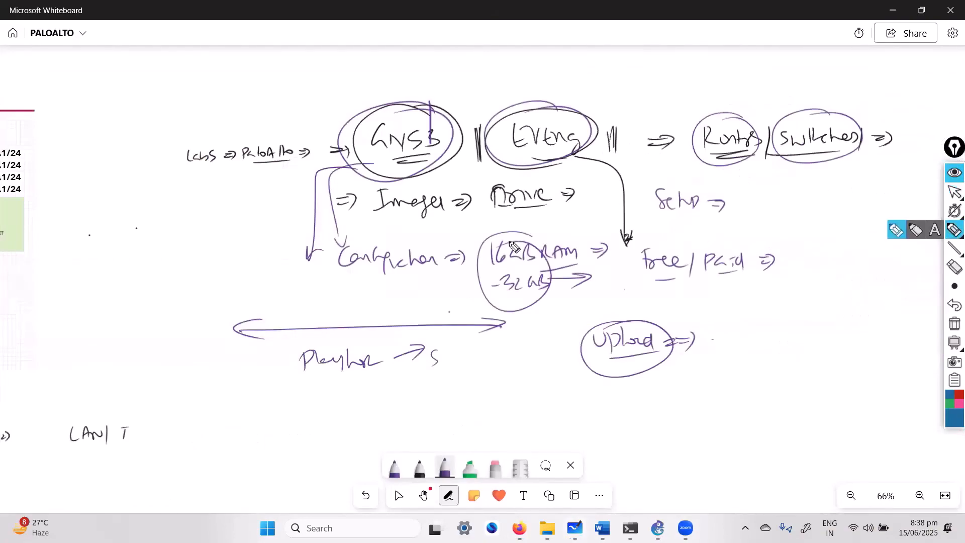
mouse_move(581, 115)
mouse_down()
mouse_move(577, 123)
mouse_move(620, 91)
mouse_up()
mouse_move(600, 96)
mouse_down()
mouse_move(629, 115)
mouse_move(618, 105)
mouse_up()
drag(428, 83, 413, 106)
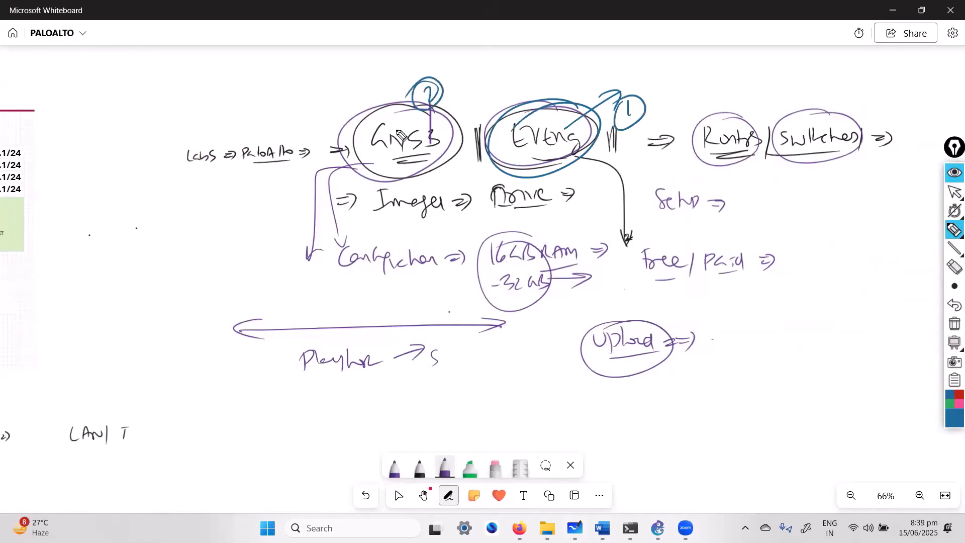
key(Escape)
key(Escape)
key(Escape)
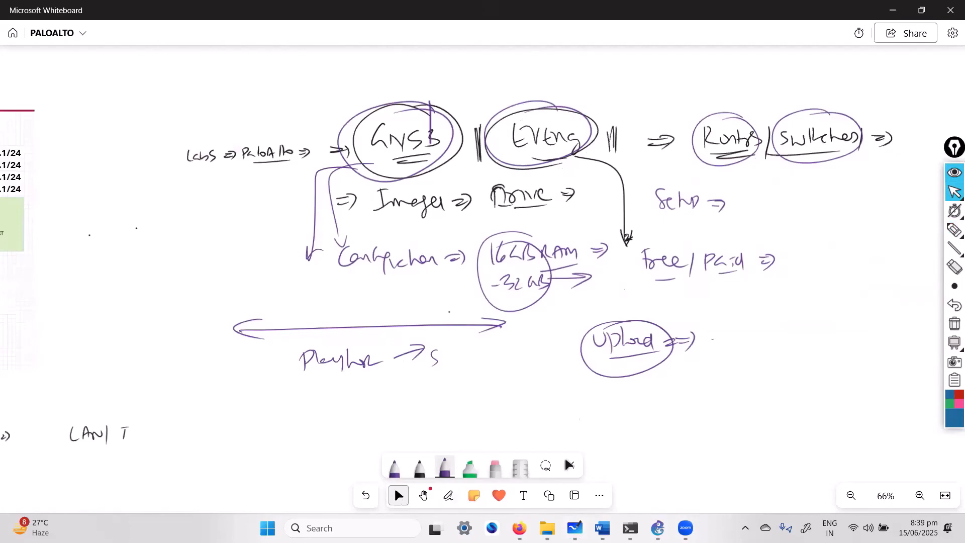
click(519, 528)
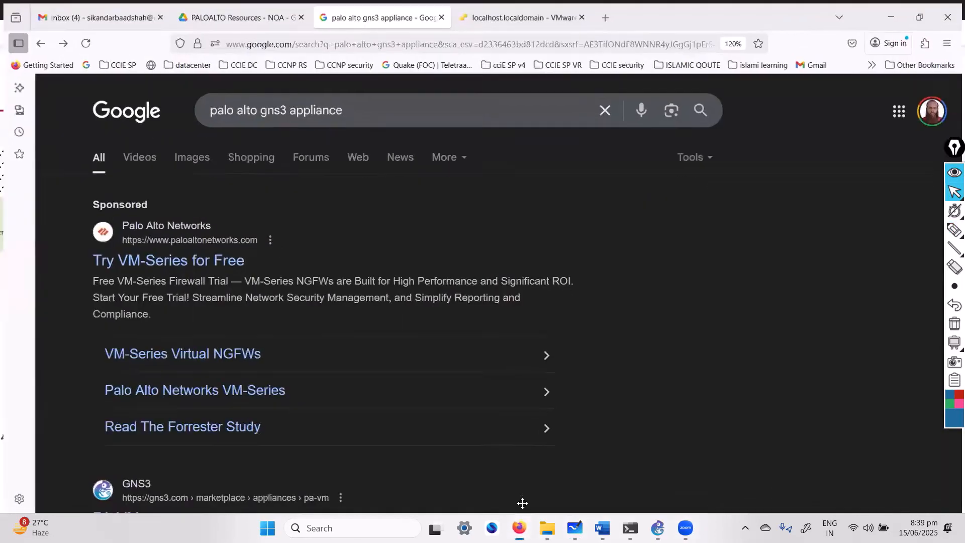
Log in to the eve-ng VM console as root in ESXi, then start a new browser tab.
click(508, 7)
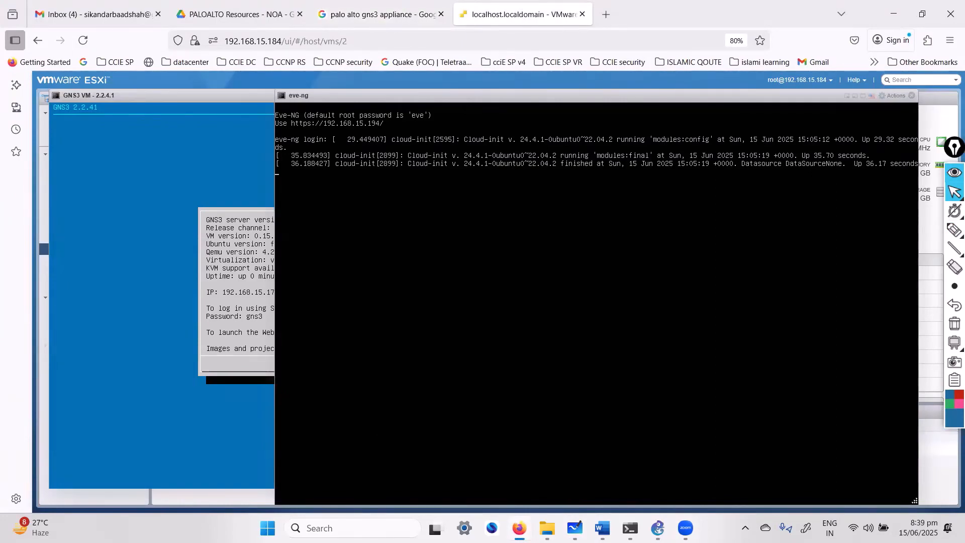
key(Return)
text(root)
key(Return)
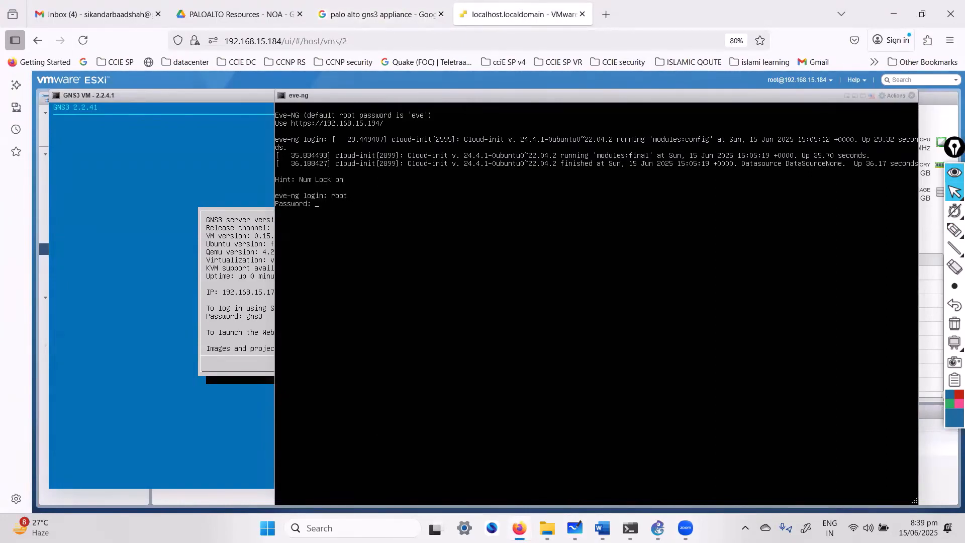
key(Return)
key(Return)
key(Return)
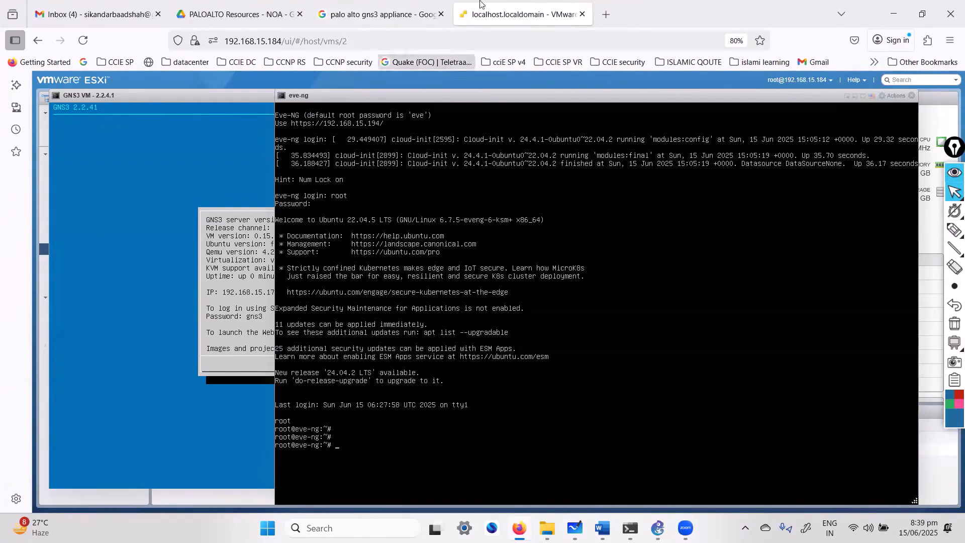
click(606, 15)
click(496, 42)
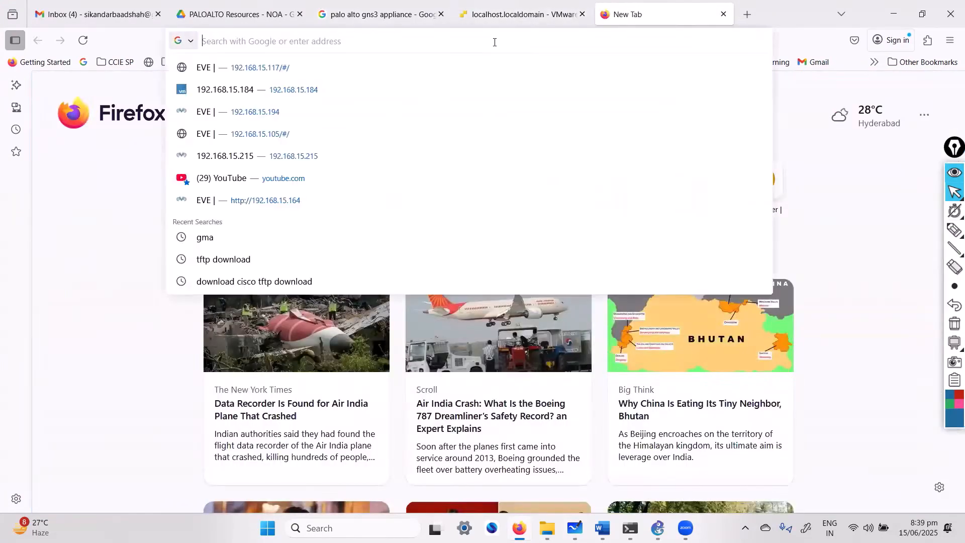
text(https://192.168.15.1)
key(BackSpace)
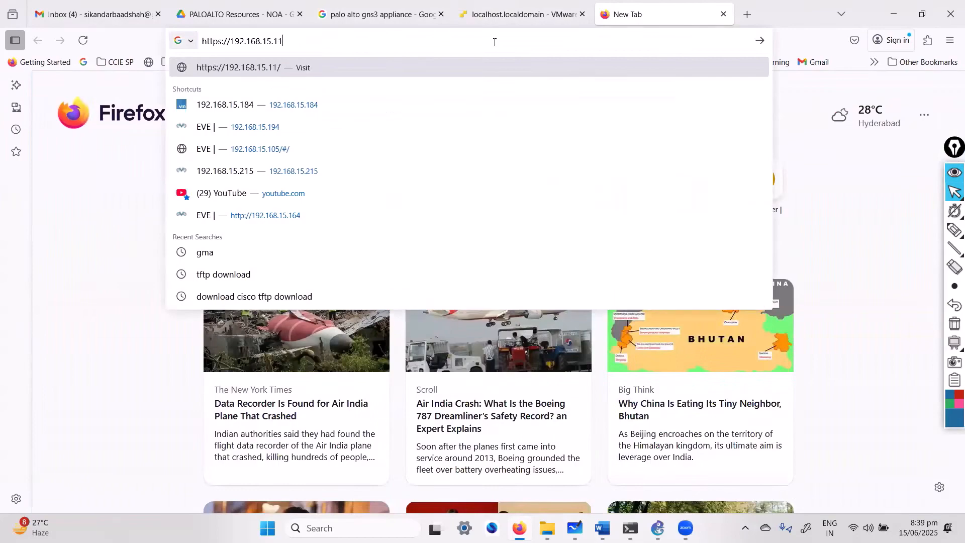
text(84/)
key(Return)
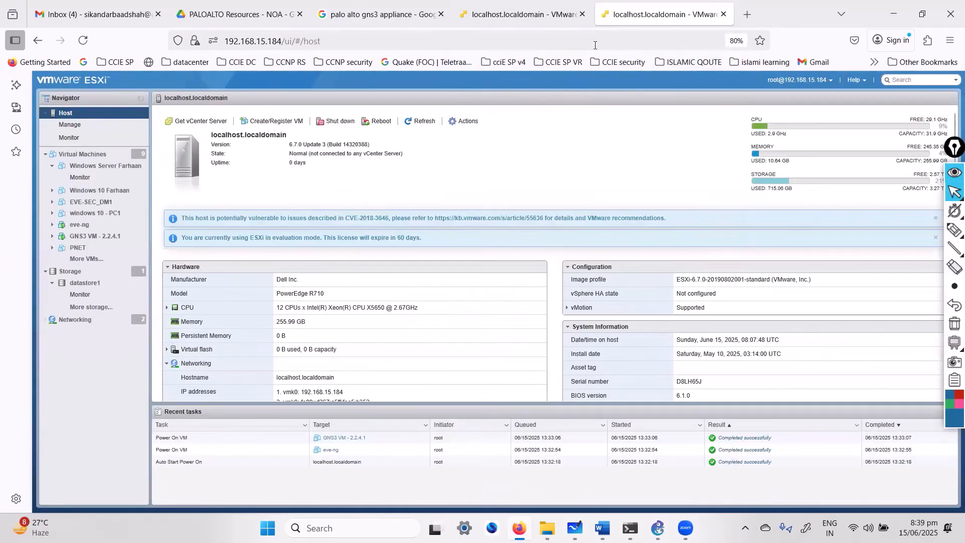
click(595, 46)
key(End)
key(BackSpace)
key(BackSpace)
key(BackSpace)
key(BackSpace)
key(BackSpace)
key(BackSpace)
key(BackSpace)
key(BackSpace)
key(BackSpace)
key(BackSpace)
key(BackSpace)
key(BackSpace)
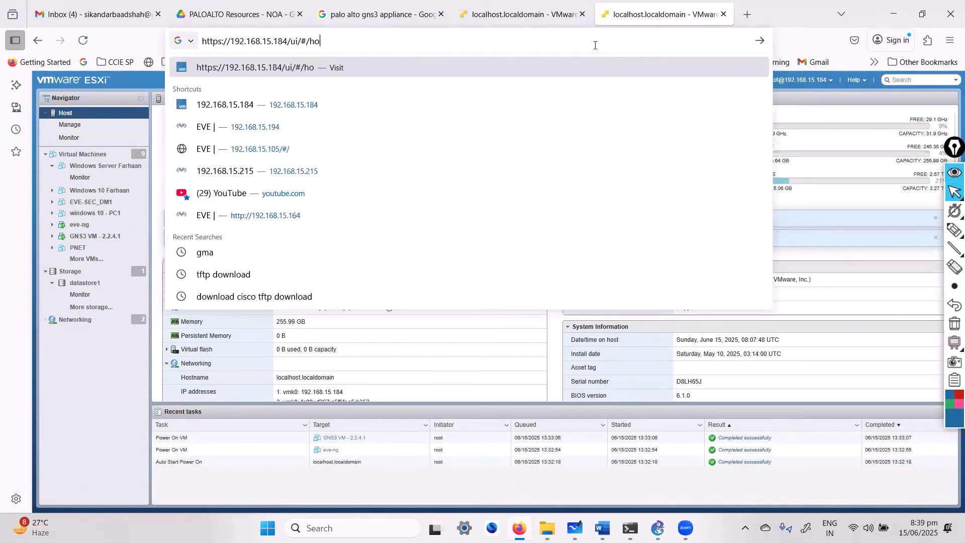
text(94)
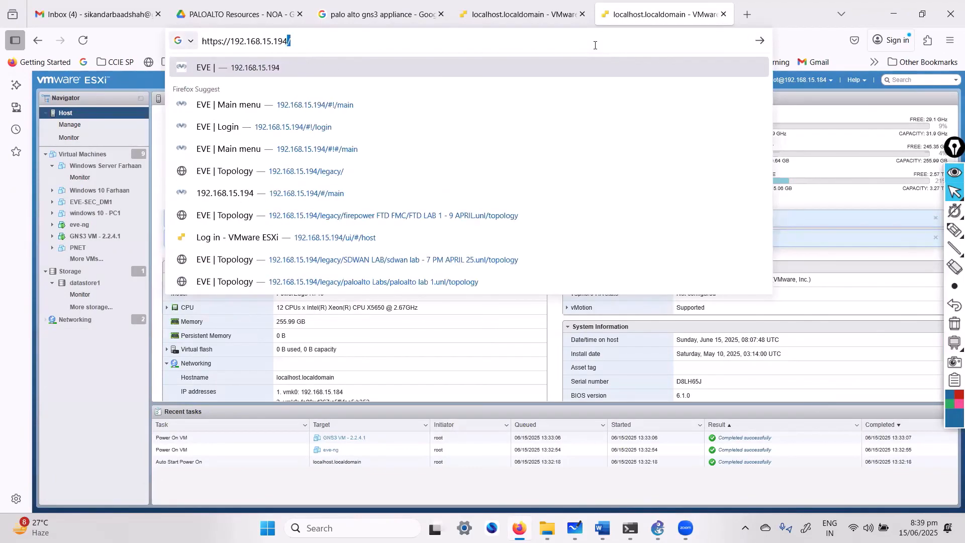
key(Return)
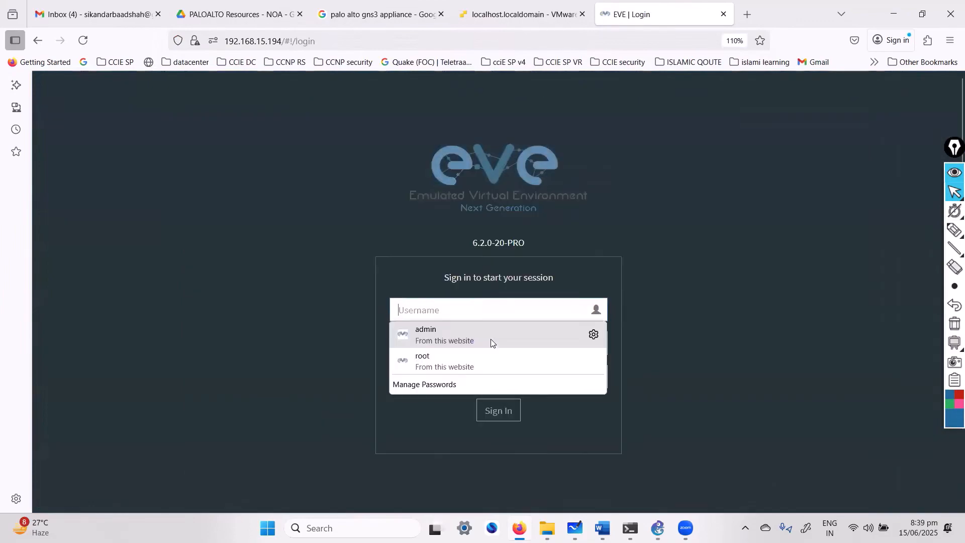
Sign in to EVE-NG as admin with the saved login and dismiss the licensing options.
click(490, 336)
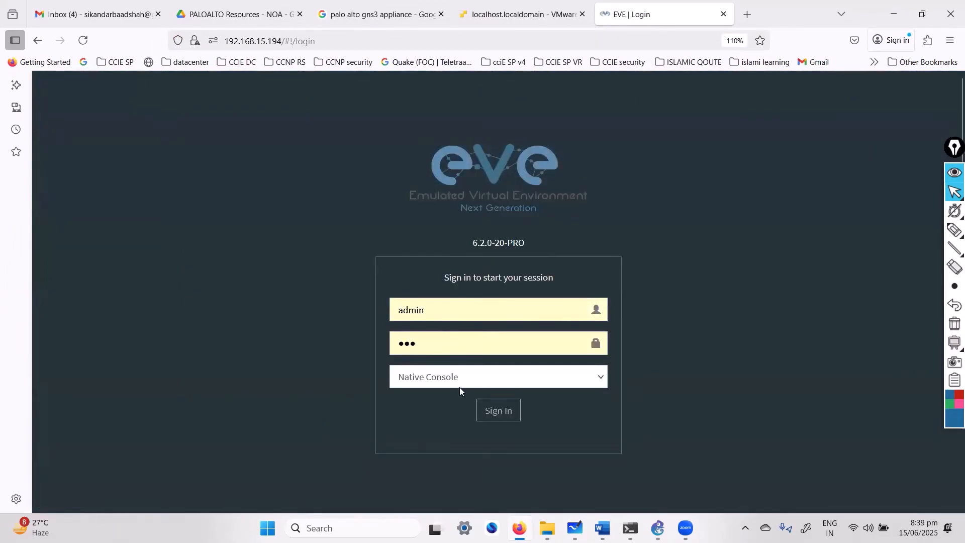
key(Return)
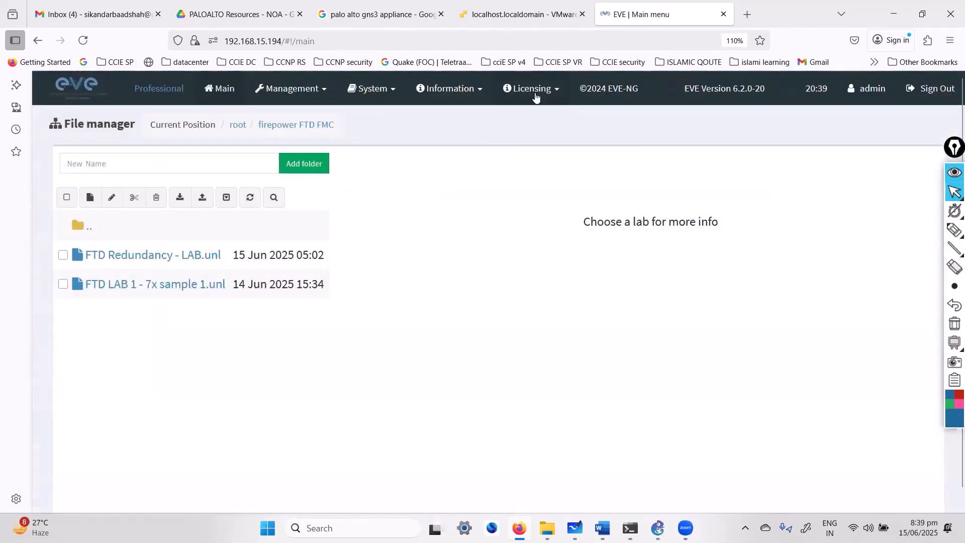
click(536, 94)
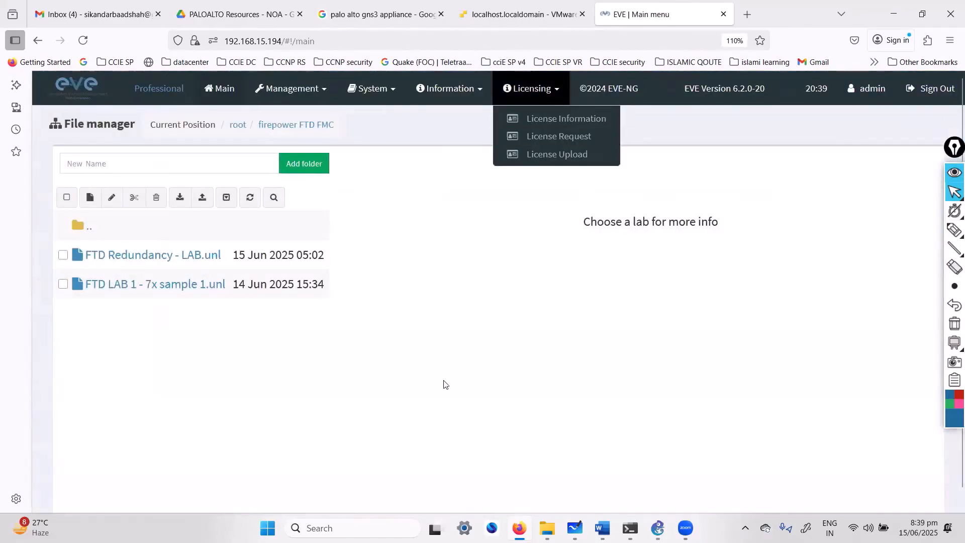
click(444, 382)
Go to the root folder, open paloalto Labs, and preview paloalto lab 1.
click(86, 227)
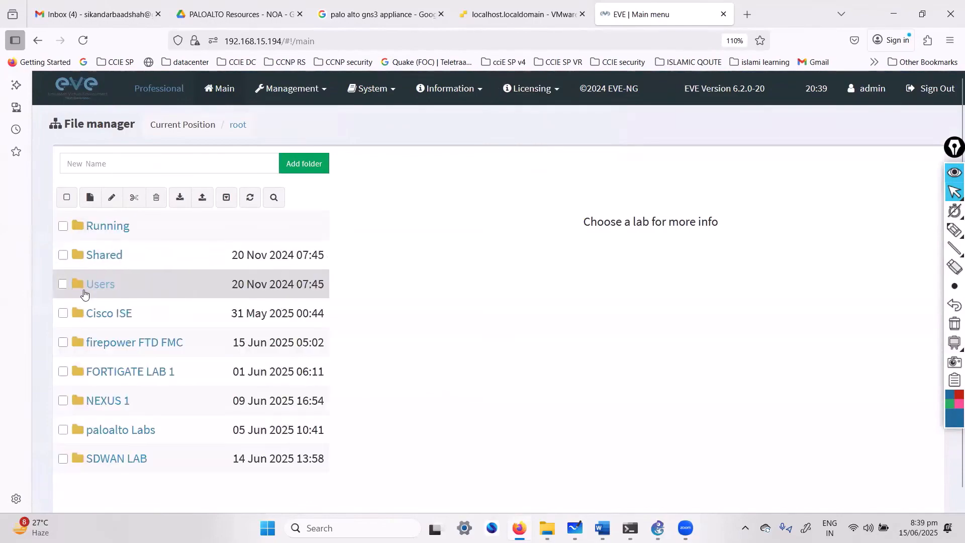
click(119, 430)
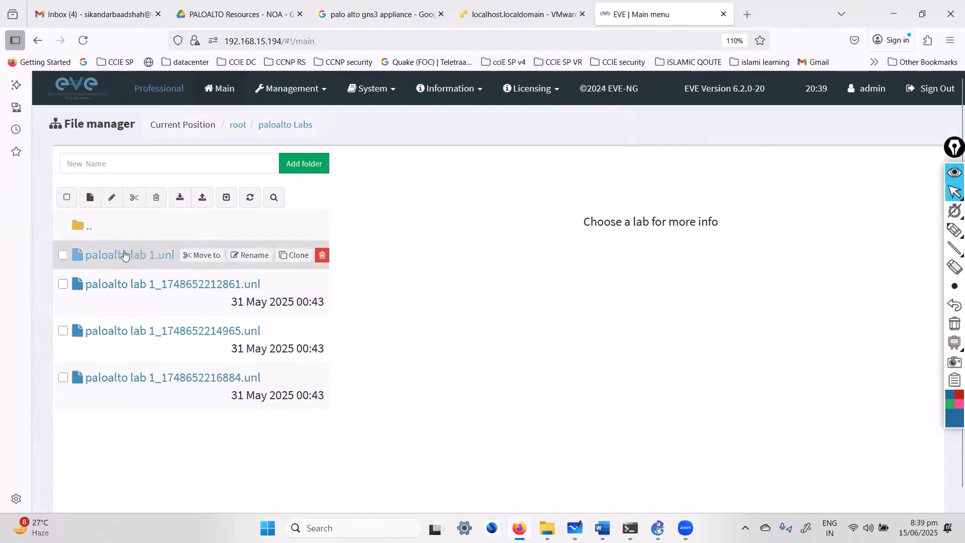
click(123, 254)
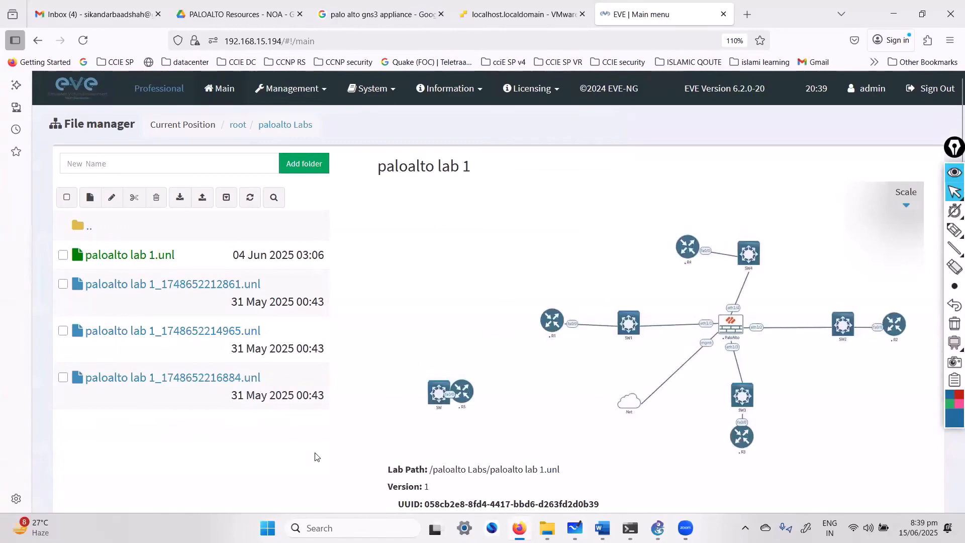
scroll(536, 406, down, 4)
scroll(508, 375, up, 4)
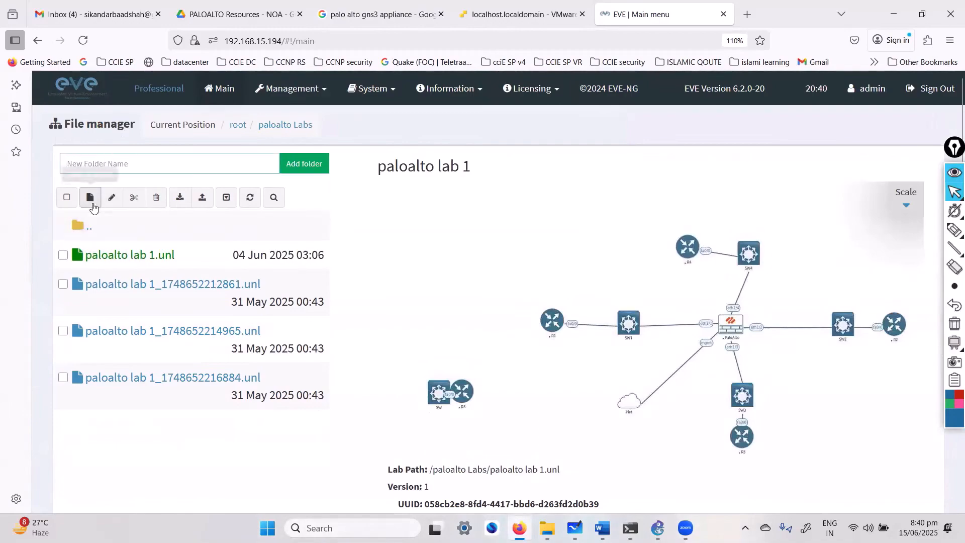
click(89, 205)
Name the new lab 'paloalto lab - 7 PM' and save it.
click(214, 183)
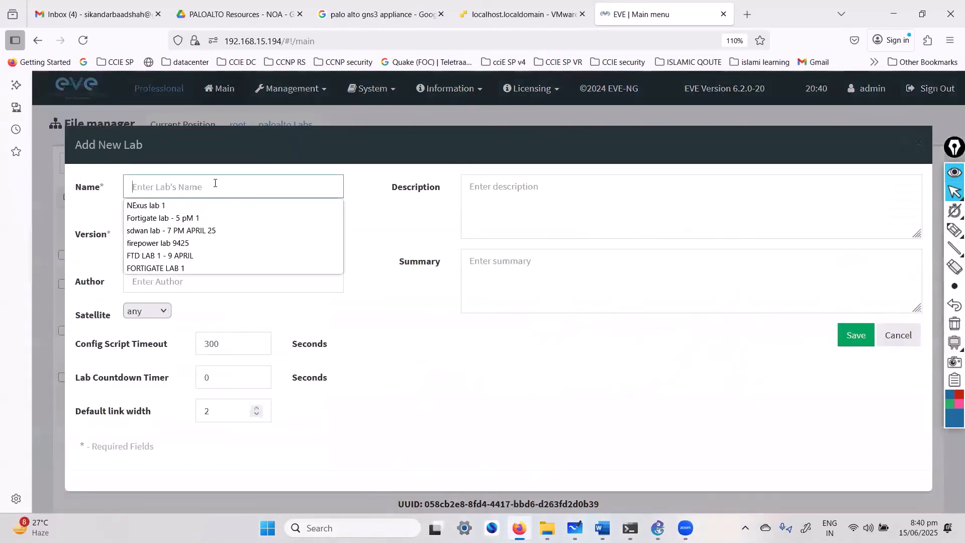
text(palo)
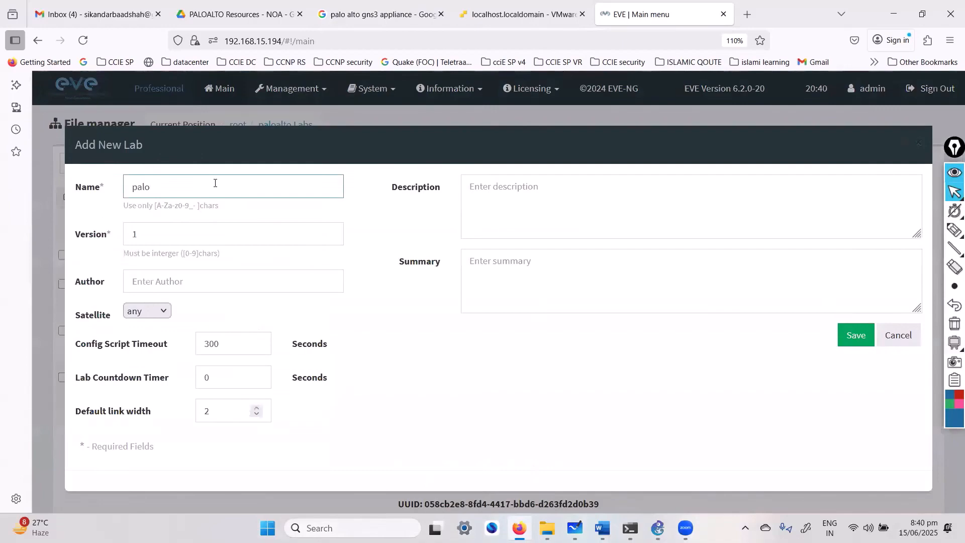
text(alto lab - 7 PM)
key(ctrl+a)
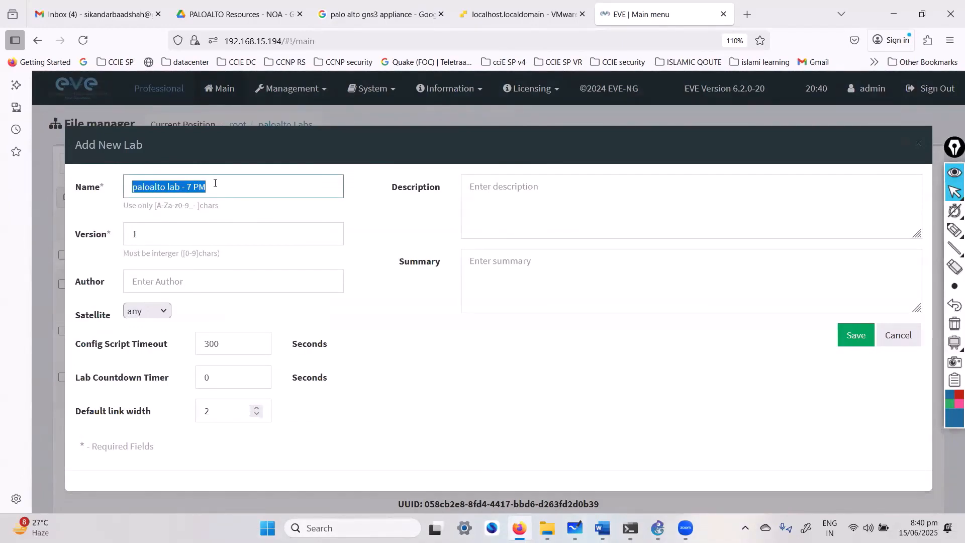
click(854, 335)
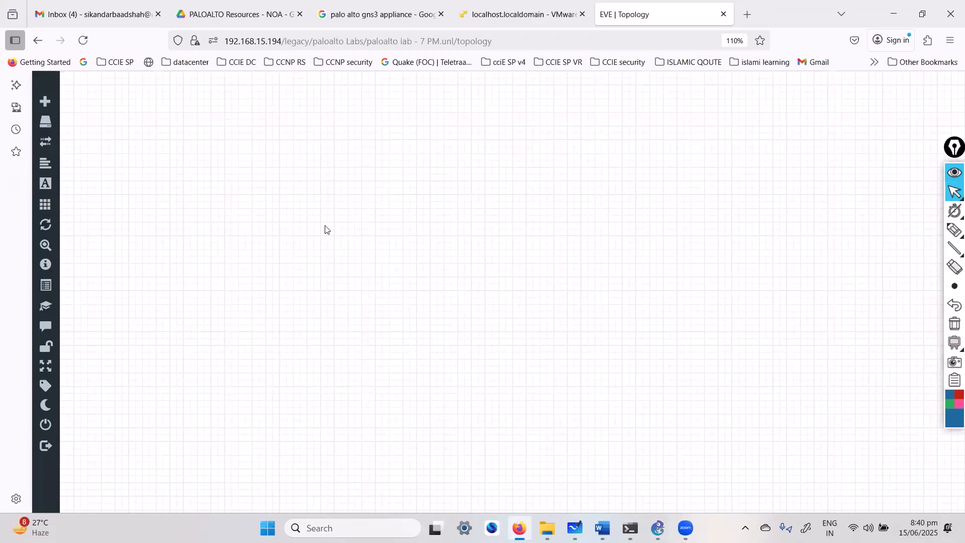
Choose the Palo Alto template in the Add Node dialog and keep the paloalto-9.0.4 image.
right_click(454, 247)
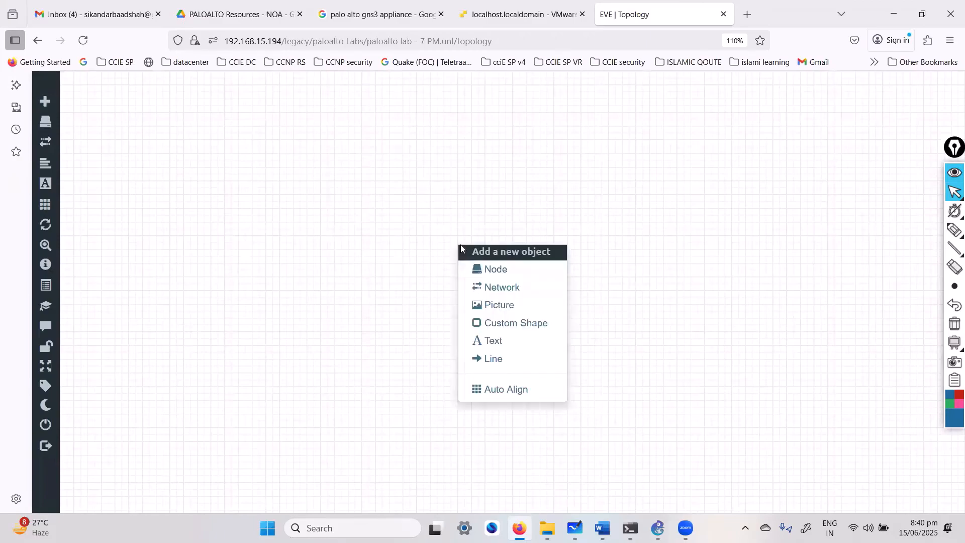
click(478, 267)
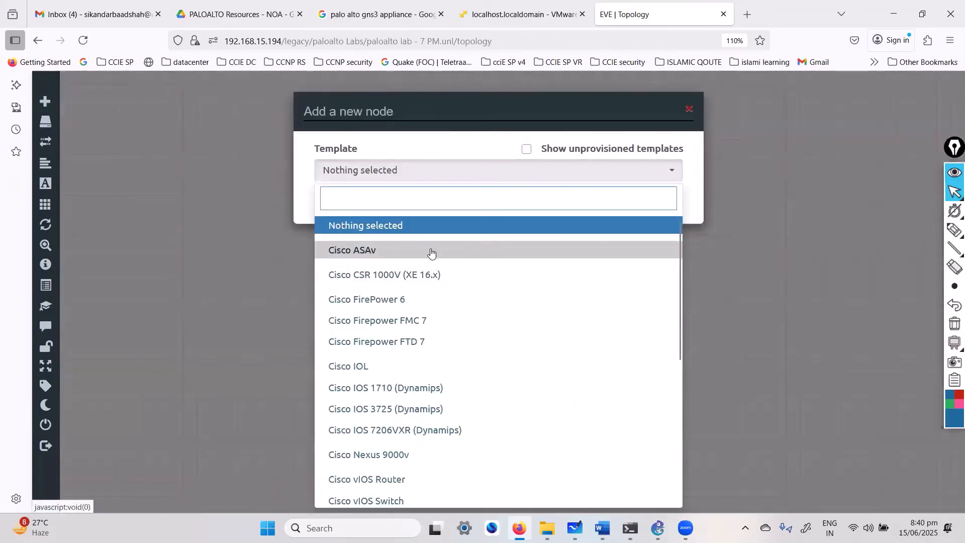
text(pl)
key(BackSpace)
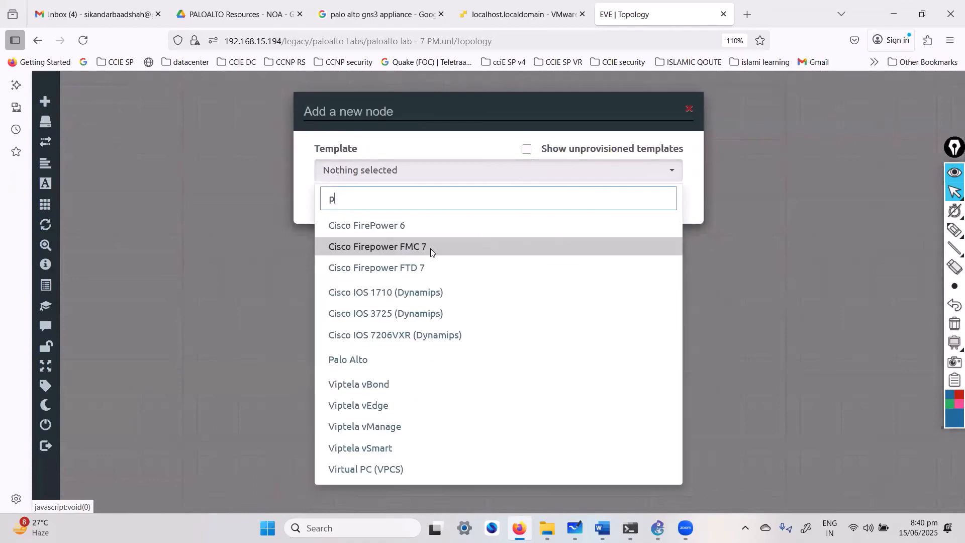
text(A)
click(402, 233)
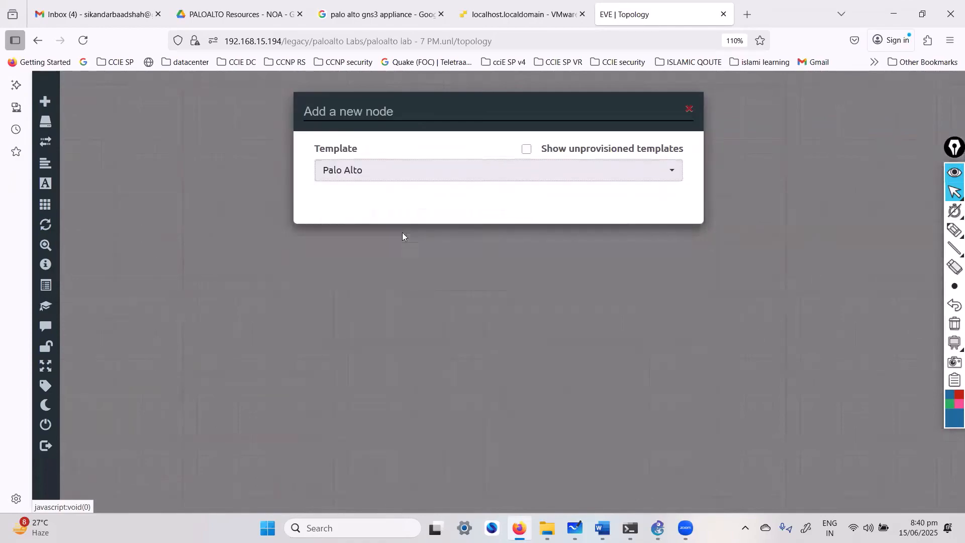
click(534, 239)
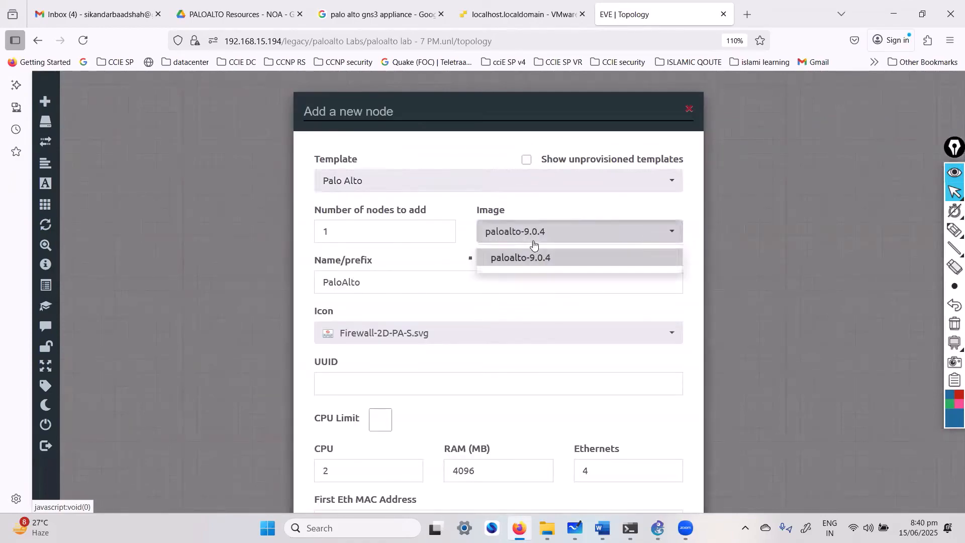
click(533, 240)
Close the node dialog without adding it and search Windows for 'WINS'.
click(689, 110)
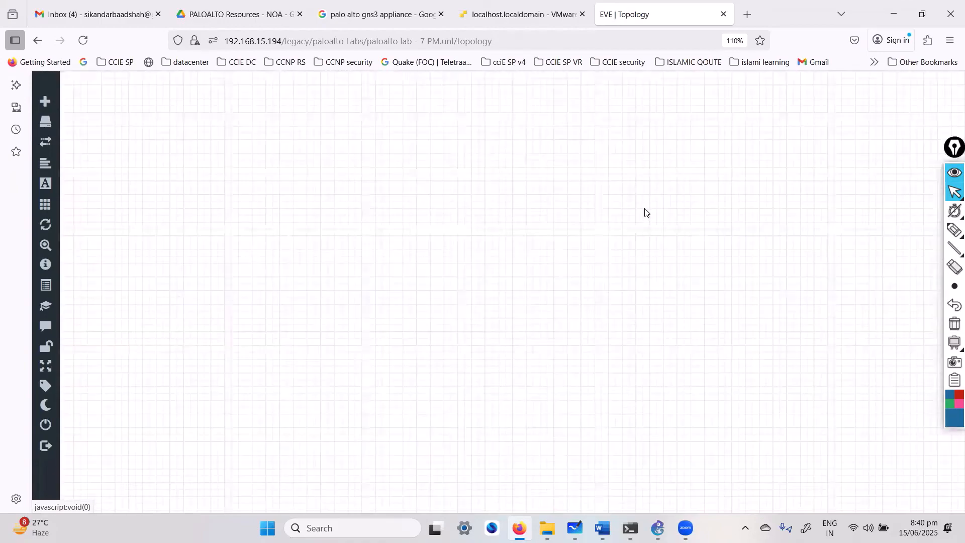
key(super)
text(WINS)
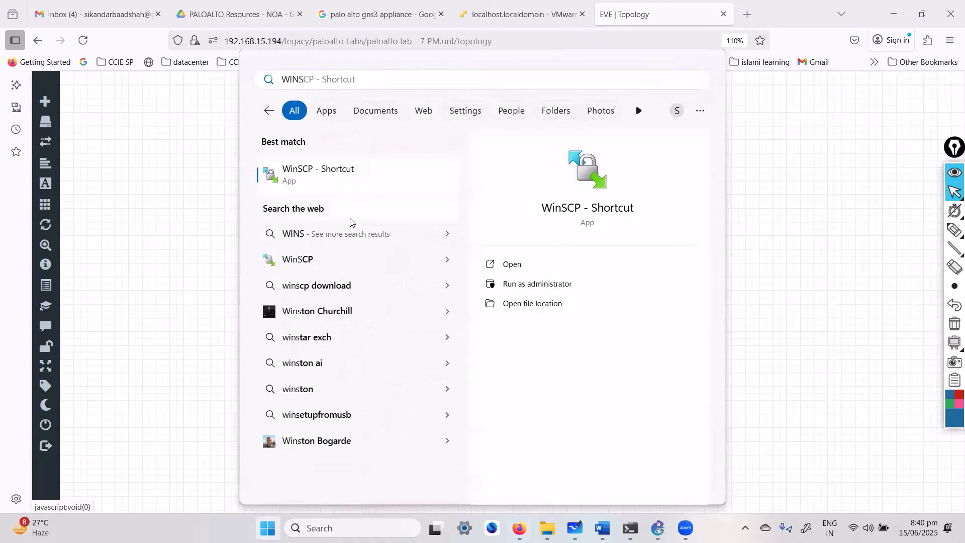
Connect WinSCP to EVEPRO and open /opt/unetlab/addons/qemu/paloalto-9.0.4, selecting virtioa.qcow2.
click(336, 190)
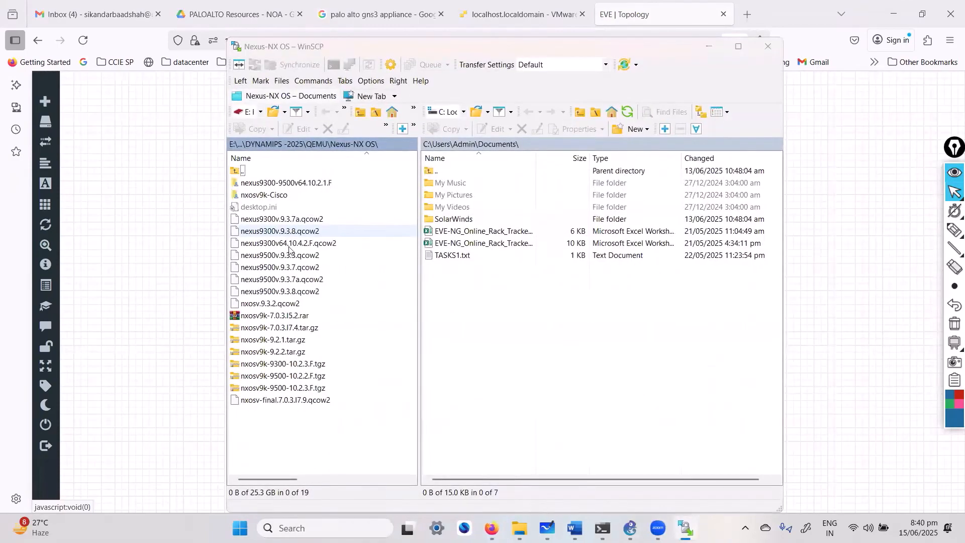
click(557, 381)
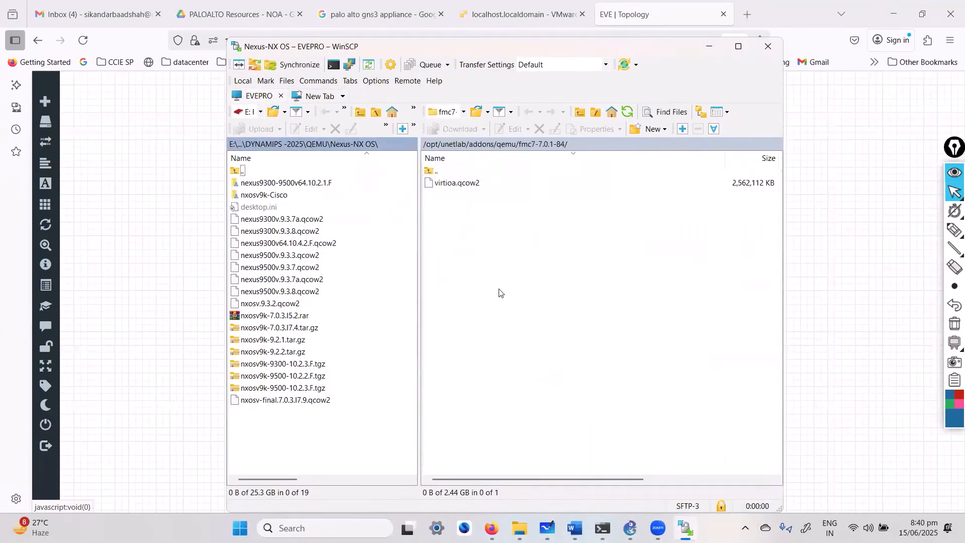
double_click(436, 171)
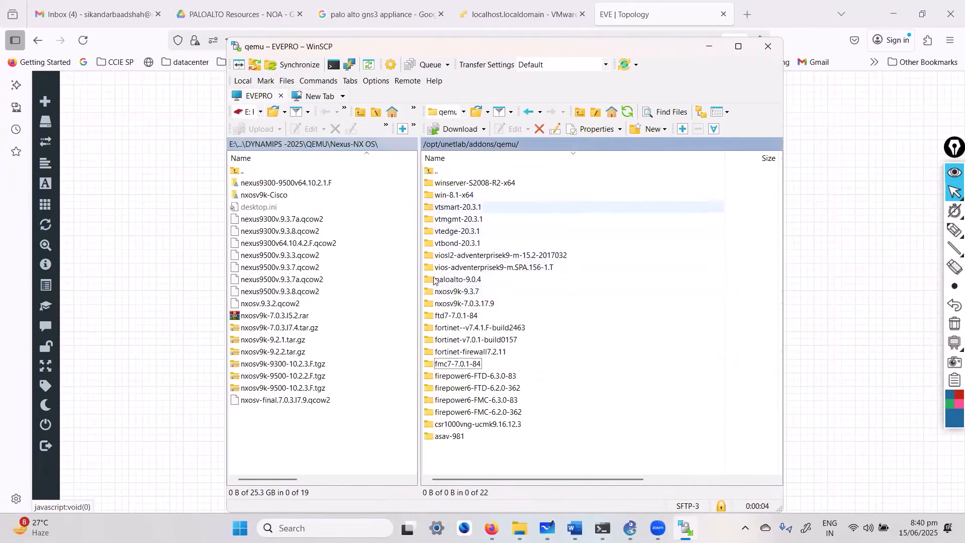
click(470, 376)
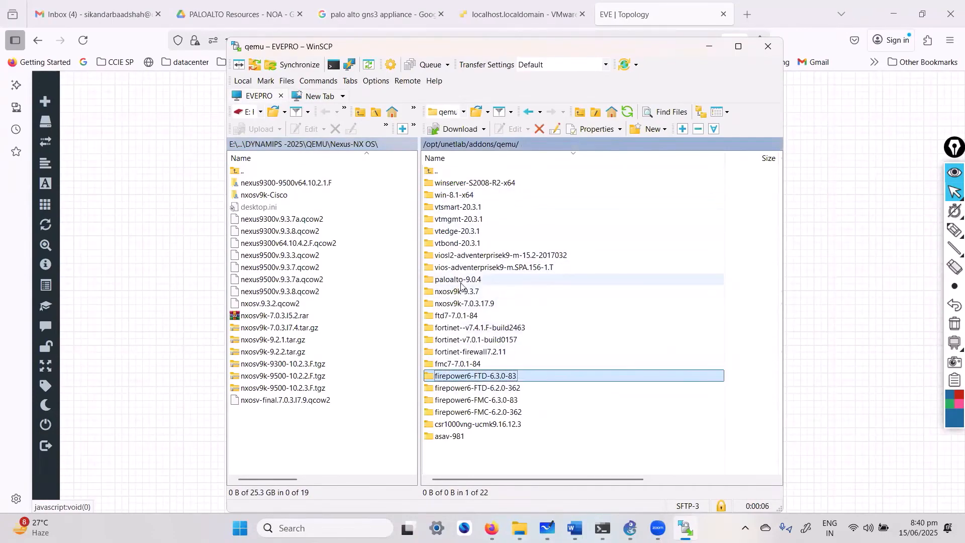
text(p)
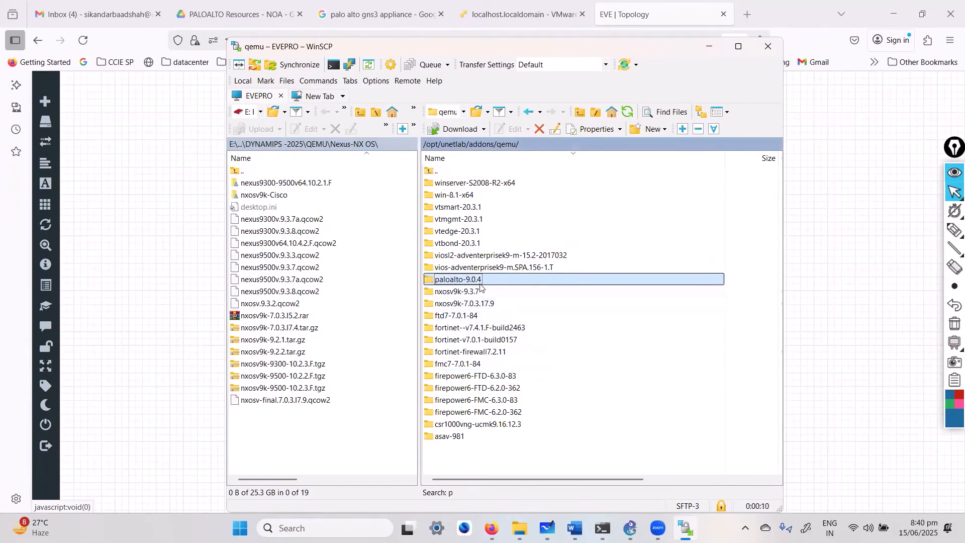
double_click(489, 285)
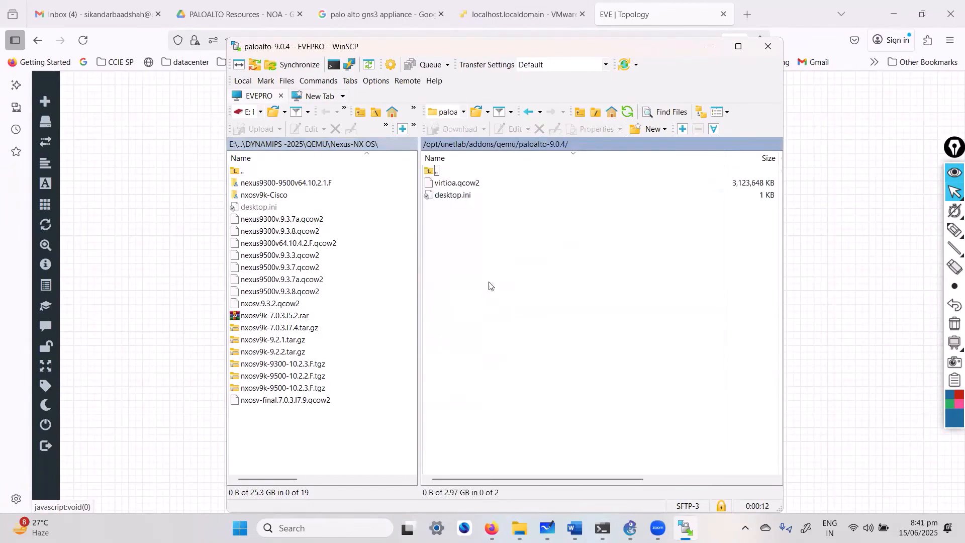
click(470, 185)
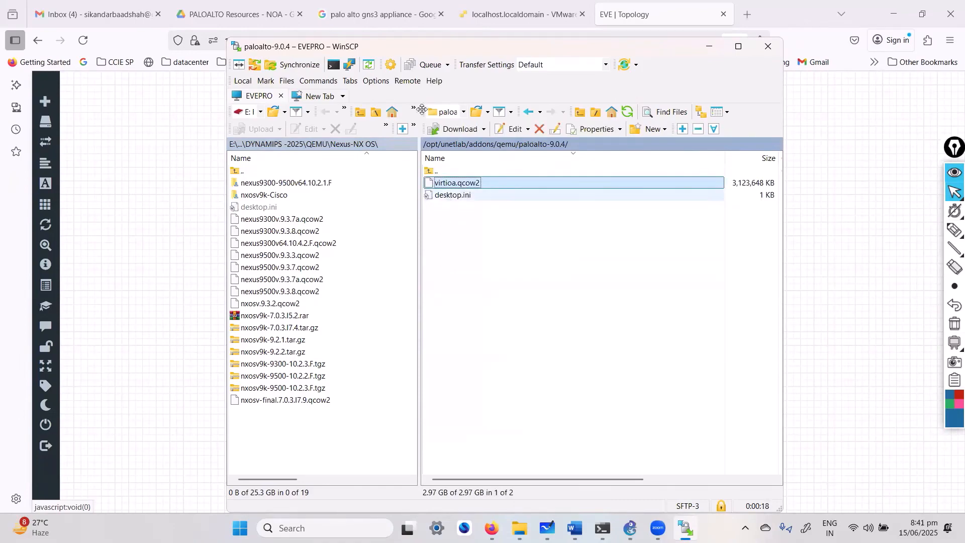
Check the paloalto-9.0.4 folder in PALOALTO Resources on Drive, then return to the VMware and EVE tabs.
click(236, 14)
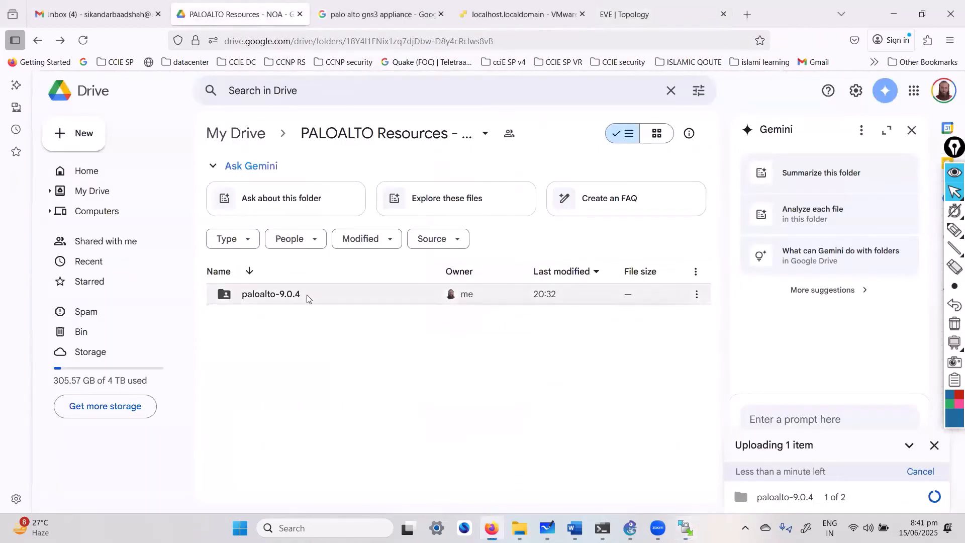
double_click(266, 296)
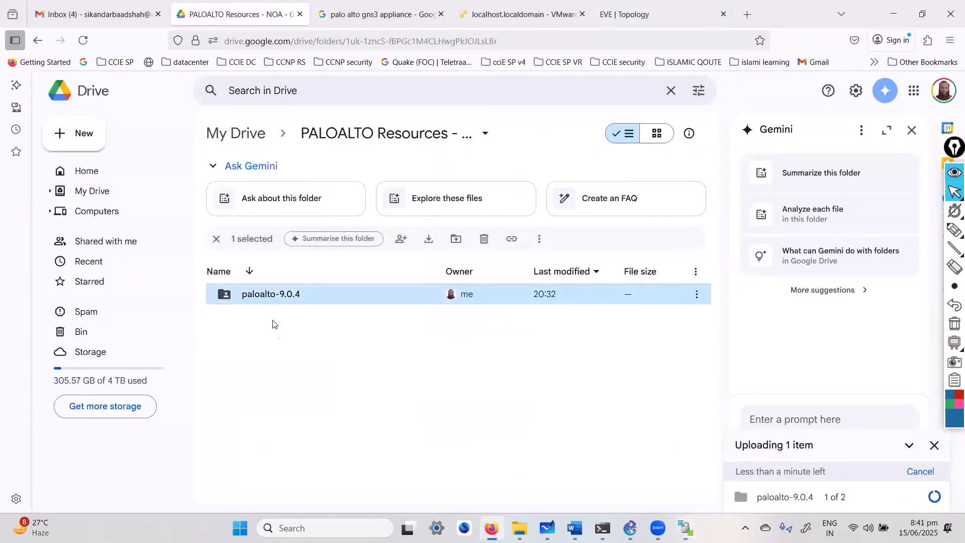
click(37, 40)
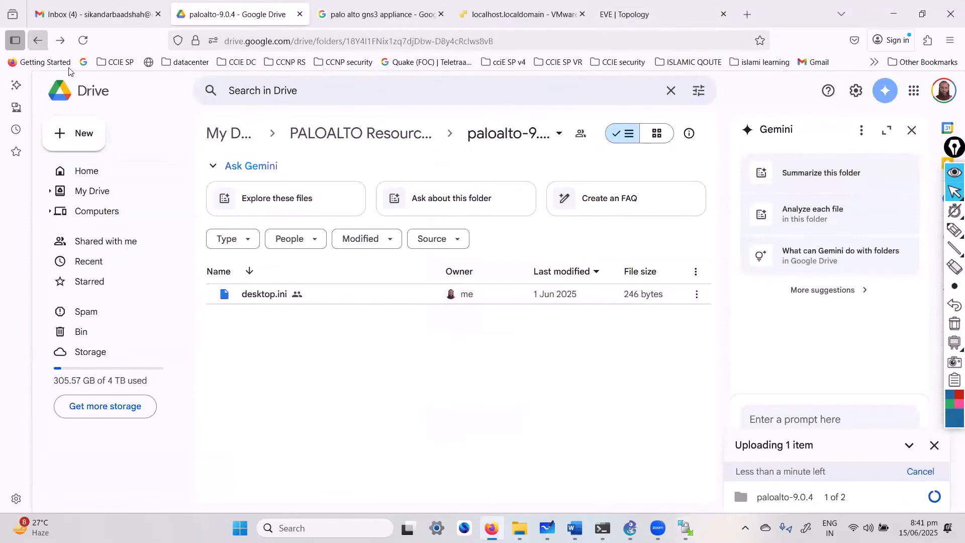
click(520, 13)
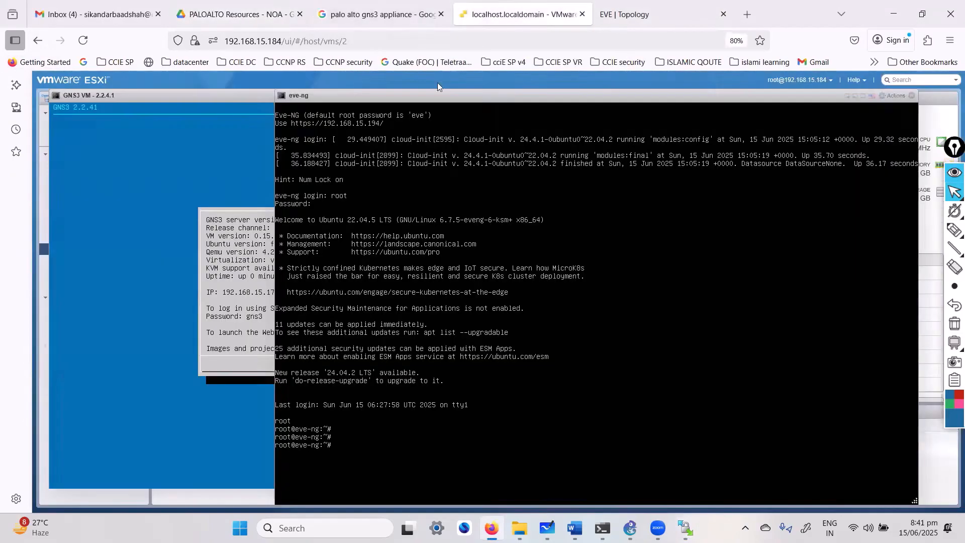
click(623, 14)
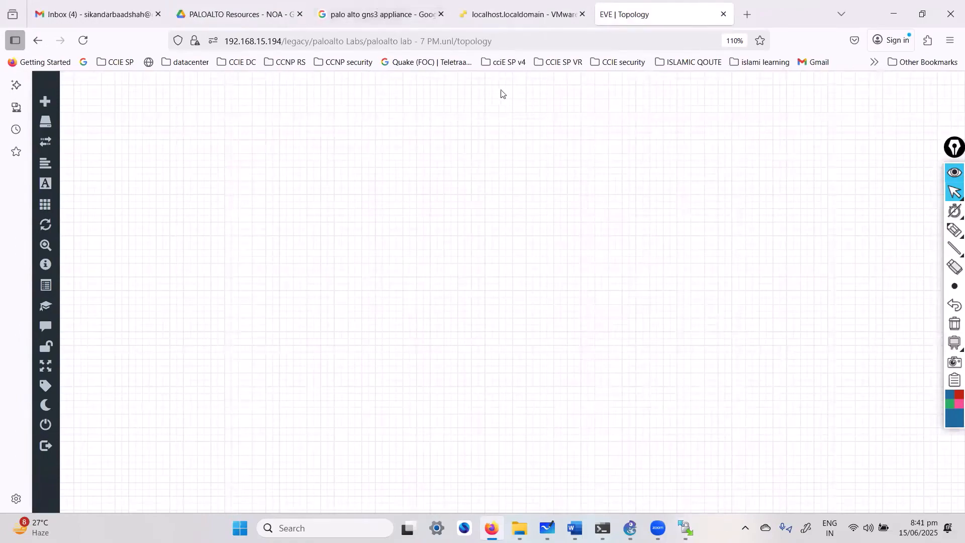
Go up to the server's qemu folder in WinSCP and select paloalto-9.0.4.
click(685, 528)
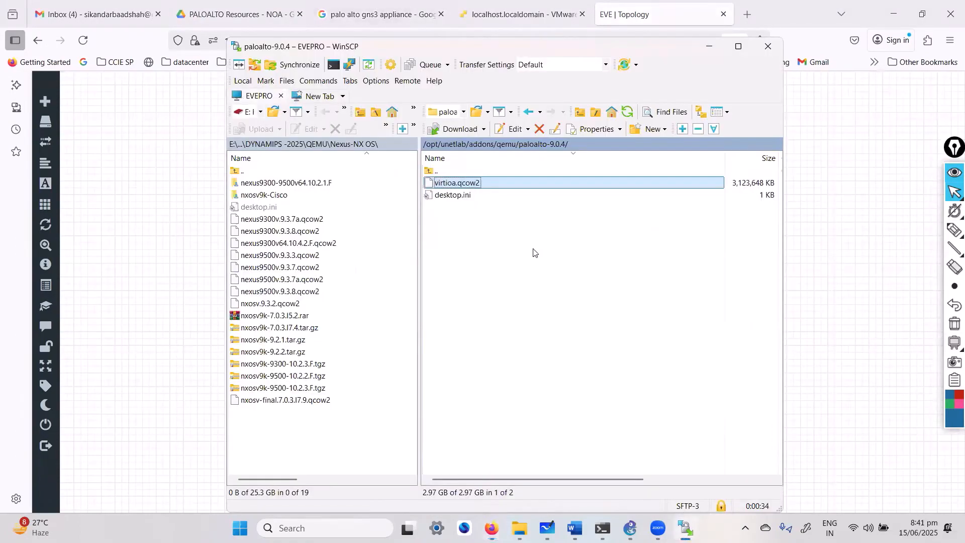
click(487, 265)
double_click(431, 174)
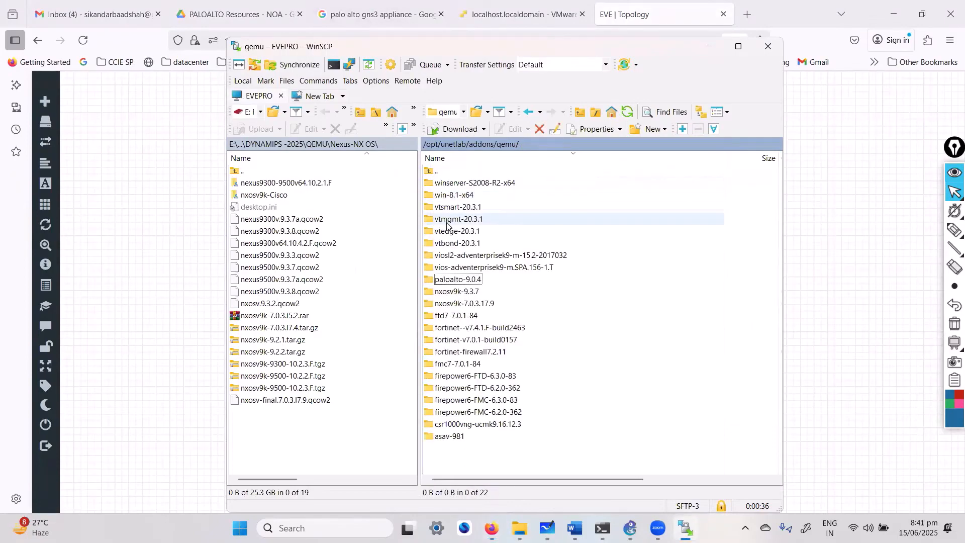
click(459, 285)
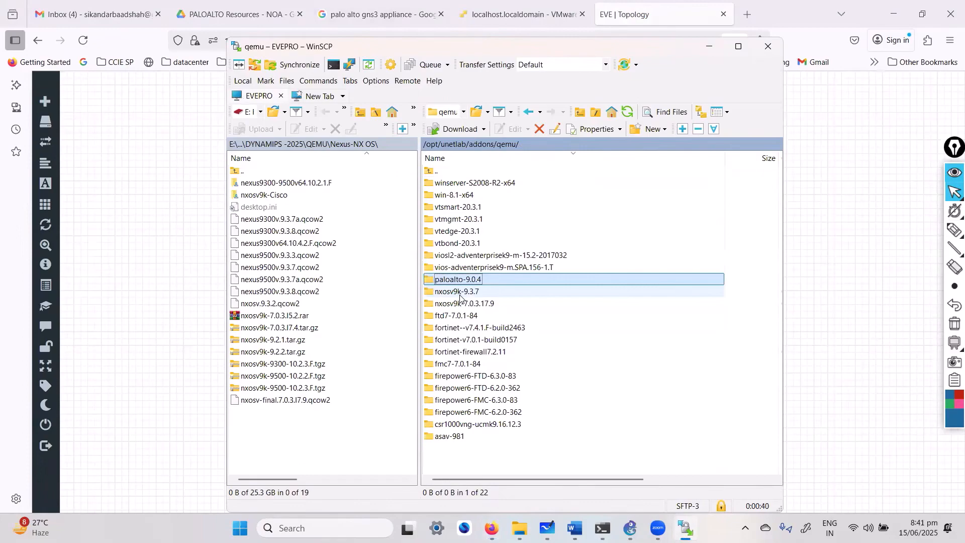
click(461, 295)
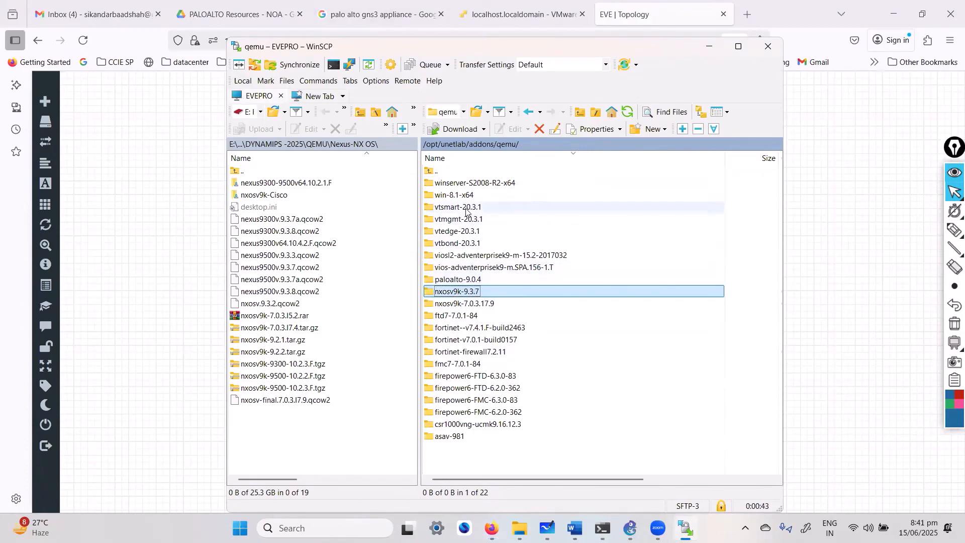
click(486, 282)
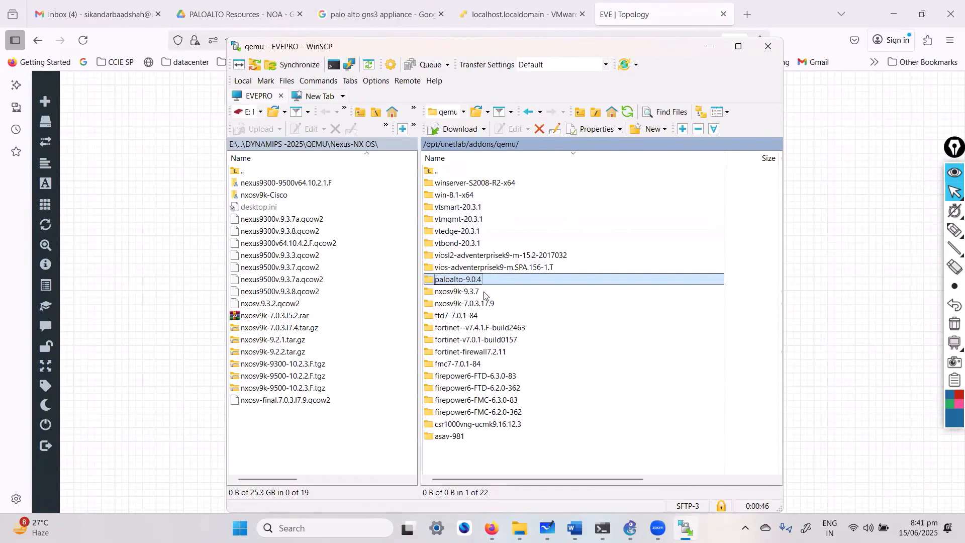
Browse the local pane to QEMU\PaloAlto and select the paloalto-9.0.4 folder.
click(250, 116)
click(258, 171)
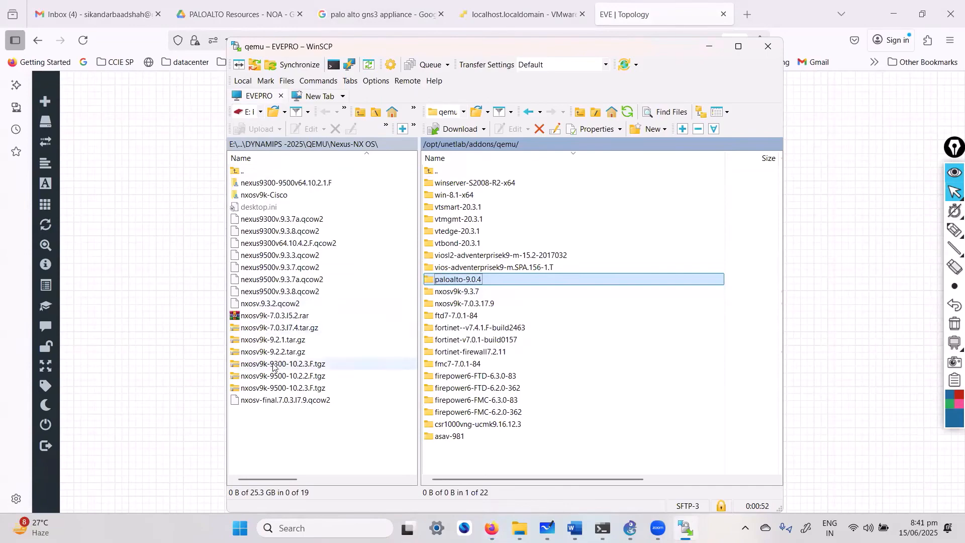
double_click(243, 171)
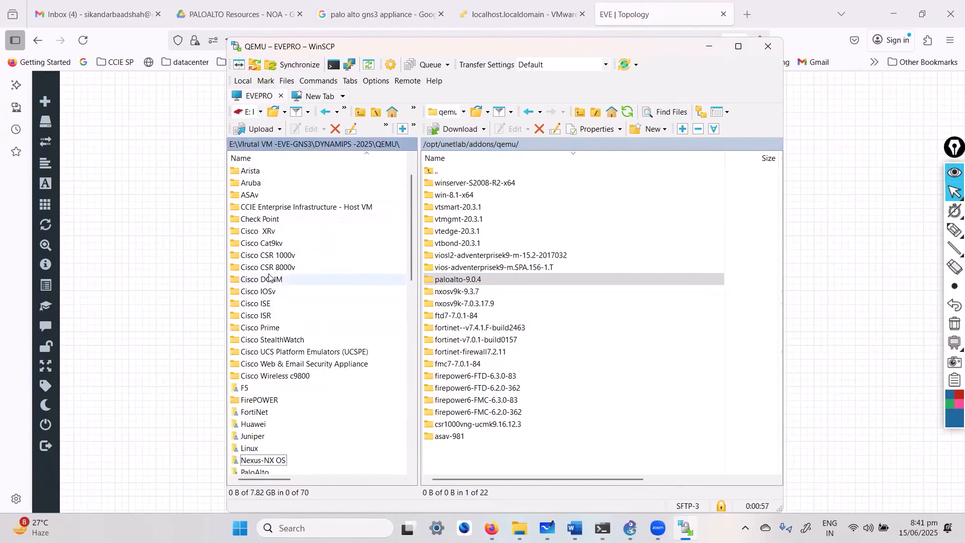
click(263, 232)
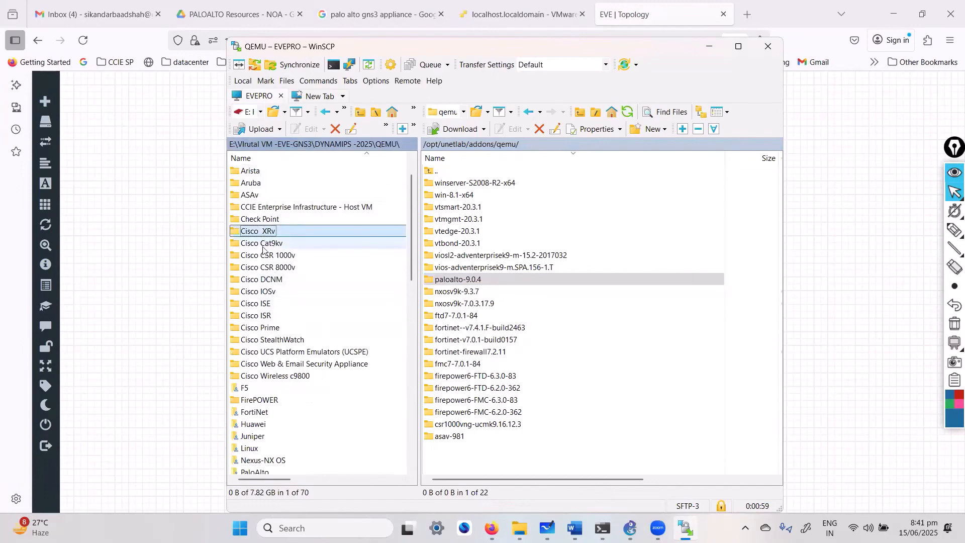
text(p)
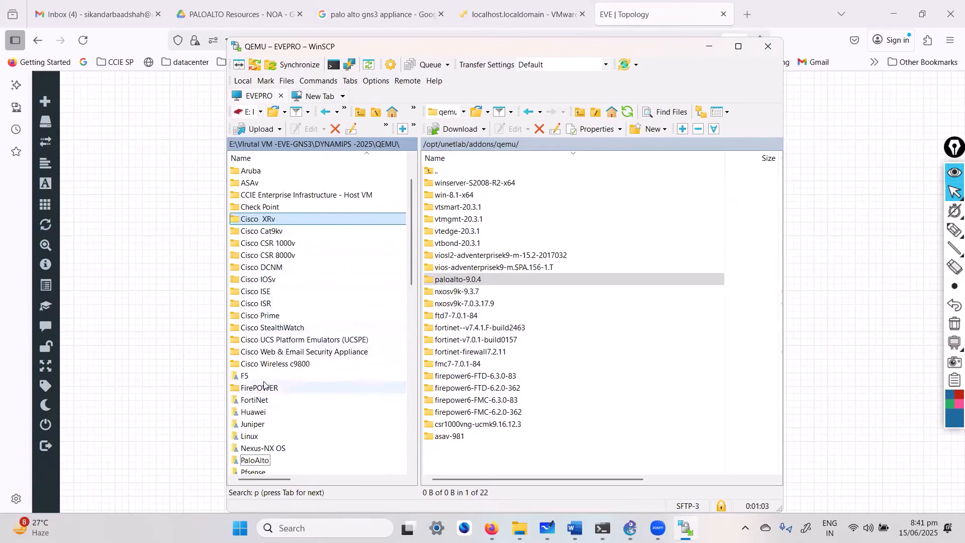
click(258, 459)
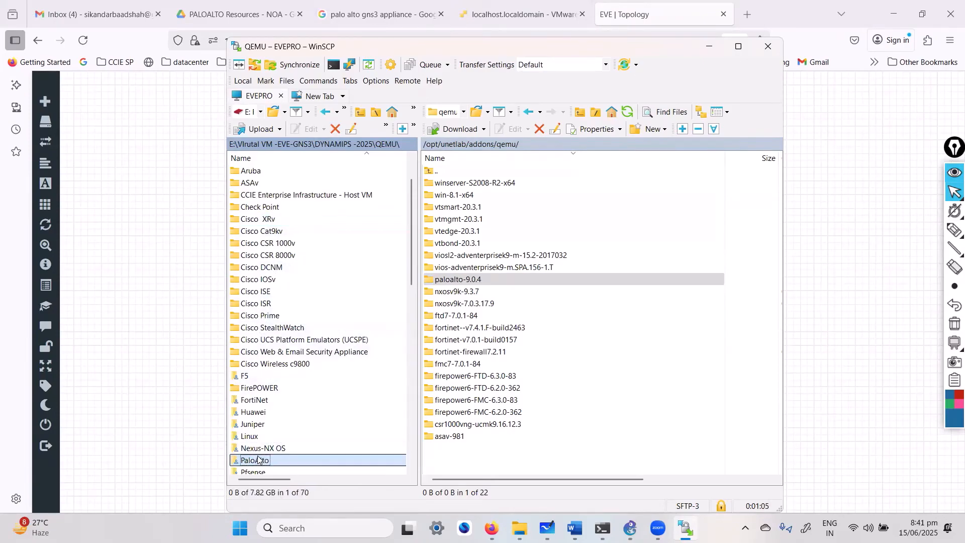
double_click(279, 462)
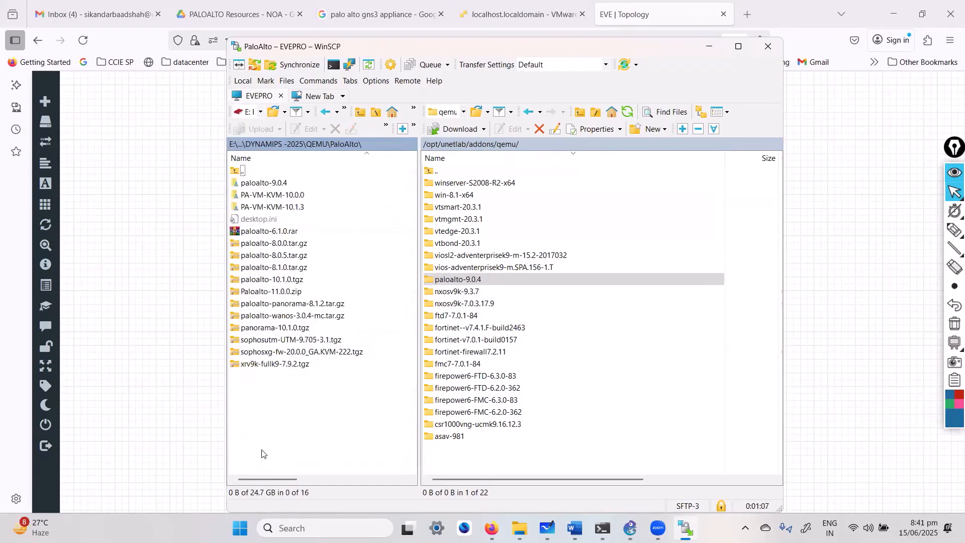
click(276, 184)
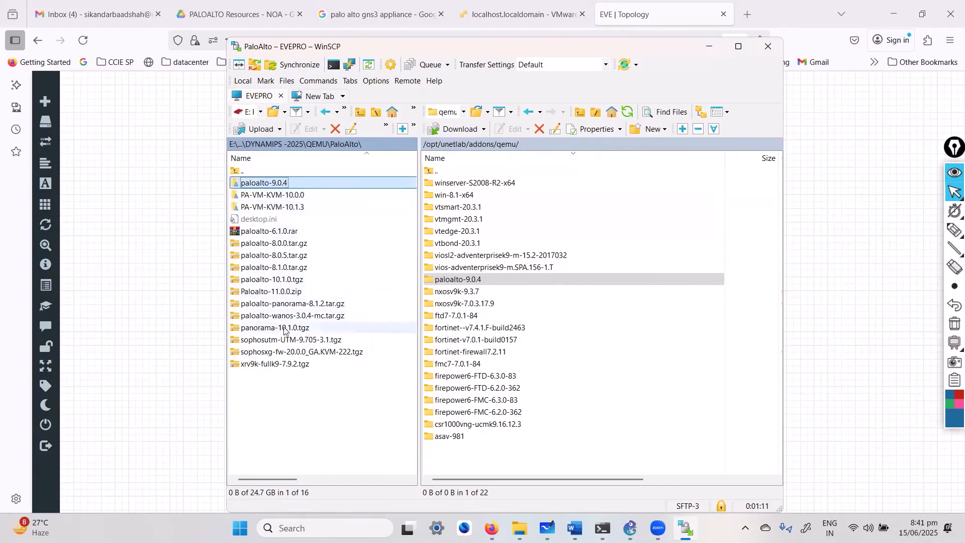
click(290, 244)
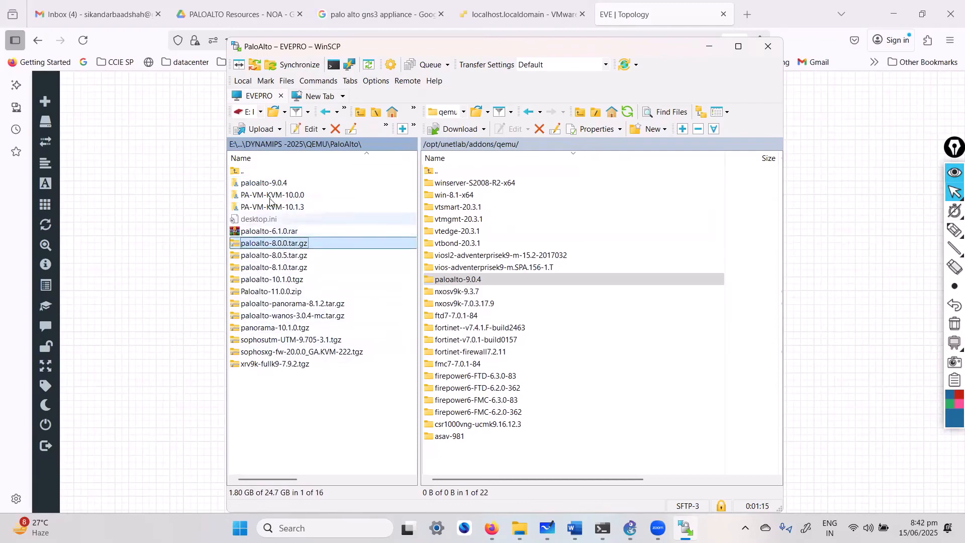
click(253, 184)
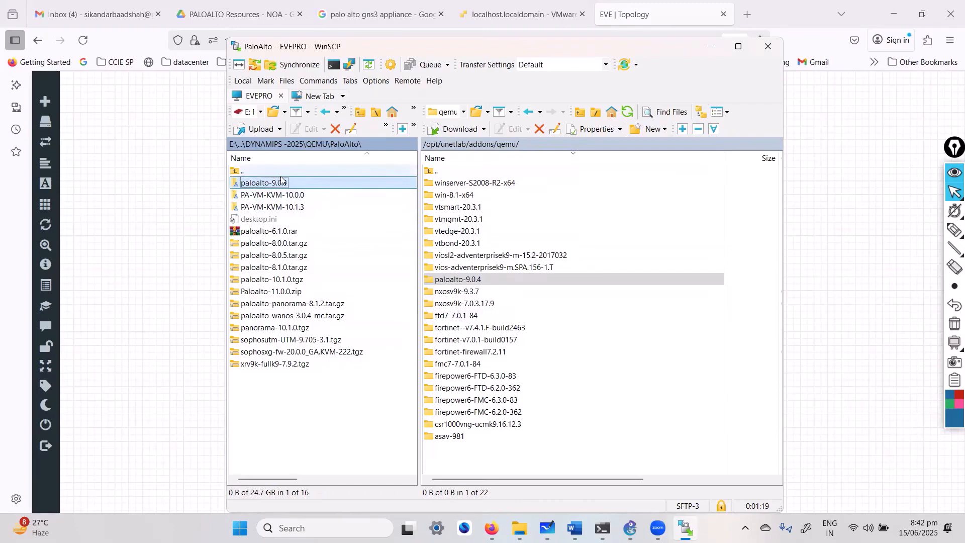
Abandon dragging paloalto-9.0.4 to the server and minimise WinSCP.
drag(295, 179, 357, 200)
drag(491, 308, 308, 433)
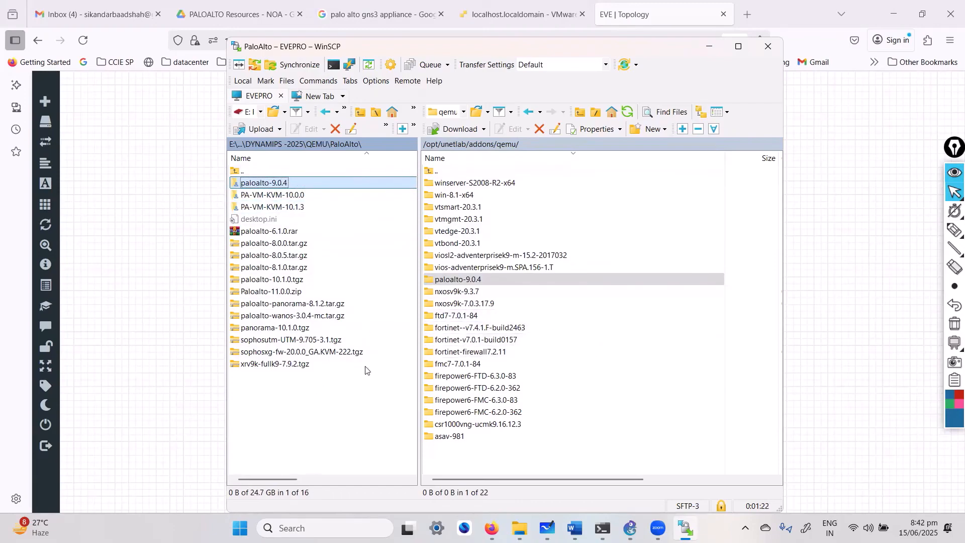
click(709, 46)
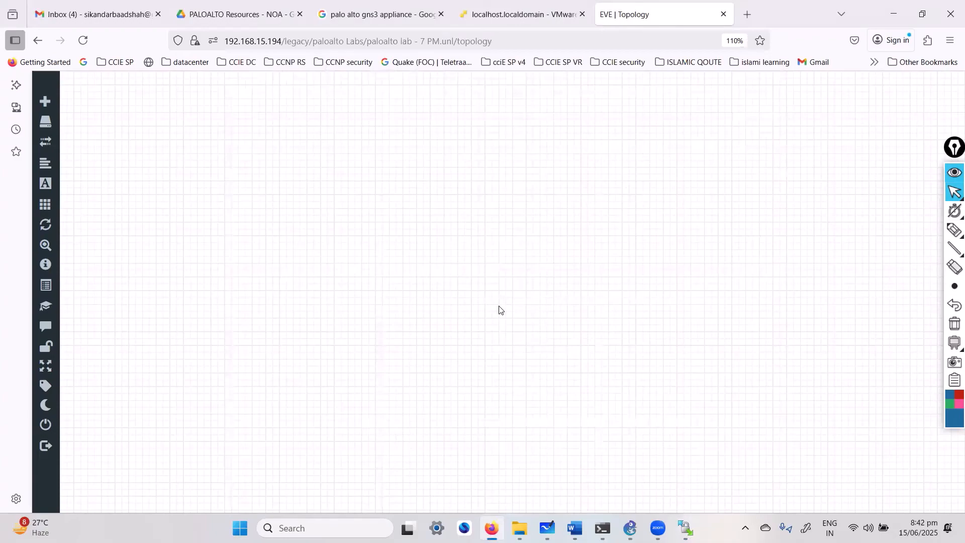
Begin adding a node from the canvas menu, then cancel the dialog.
right_click(499, 287)
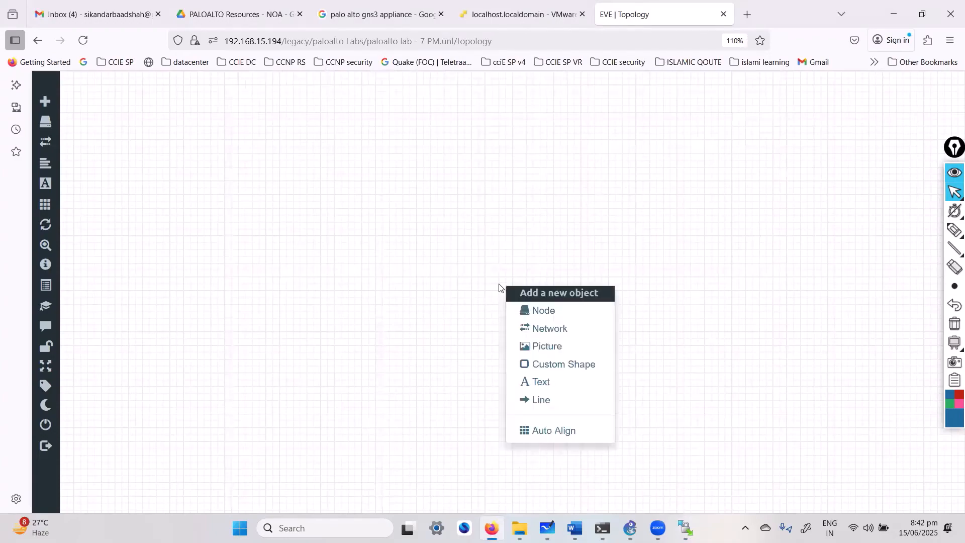
click(538, 311)
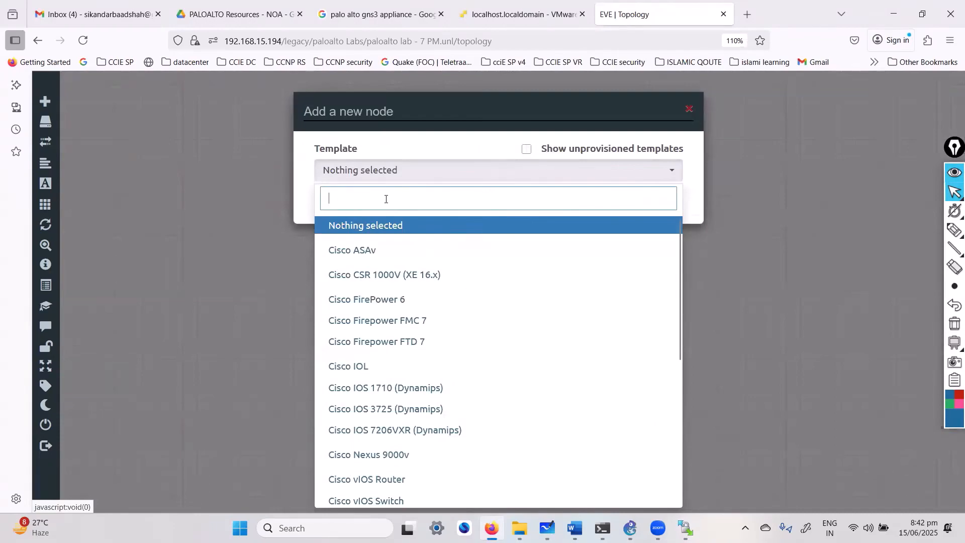
text(p)
key(Escape)
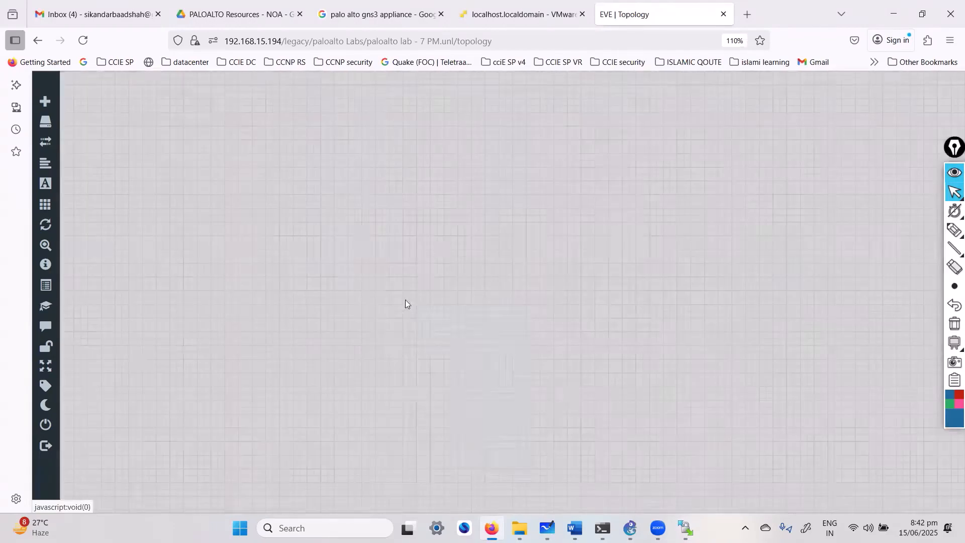
Add a new node using the Palo Alto template with the PaloAlto name prefix.
right_click(417, 305)
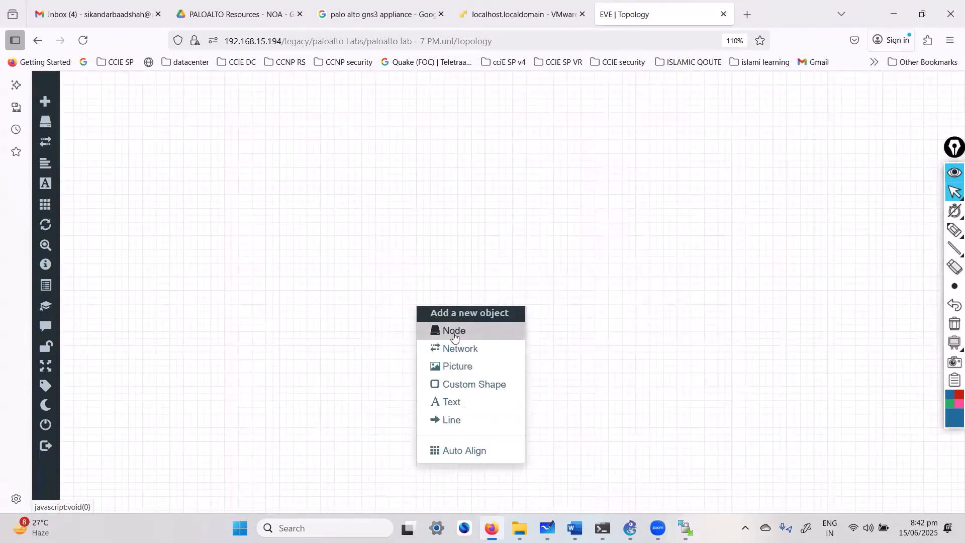
click(454, 333)
text(al)
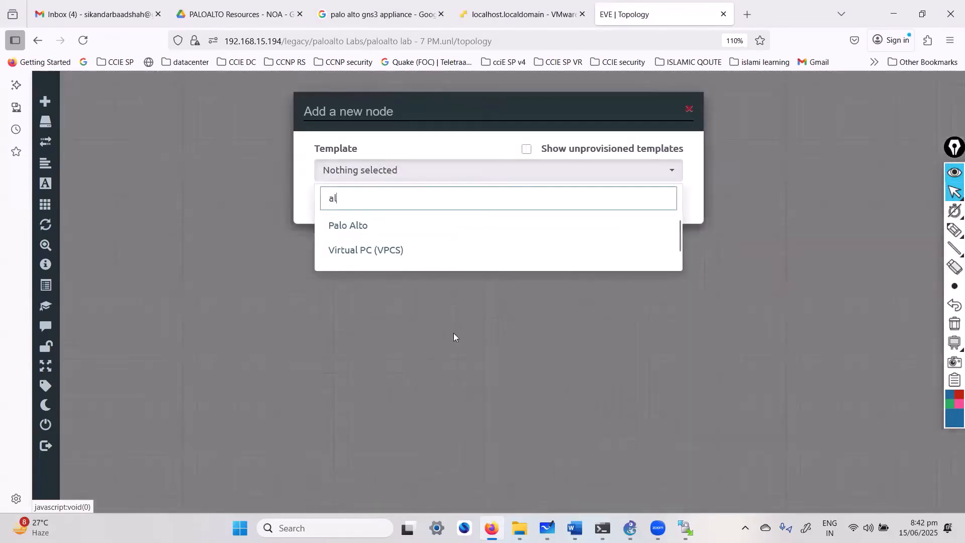
click(383, 227)
double_click(430, 234)
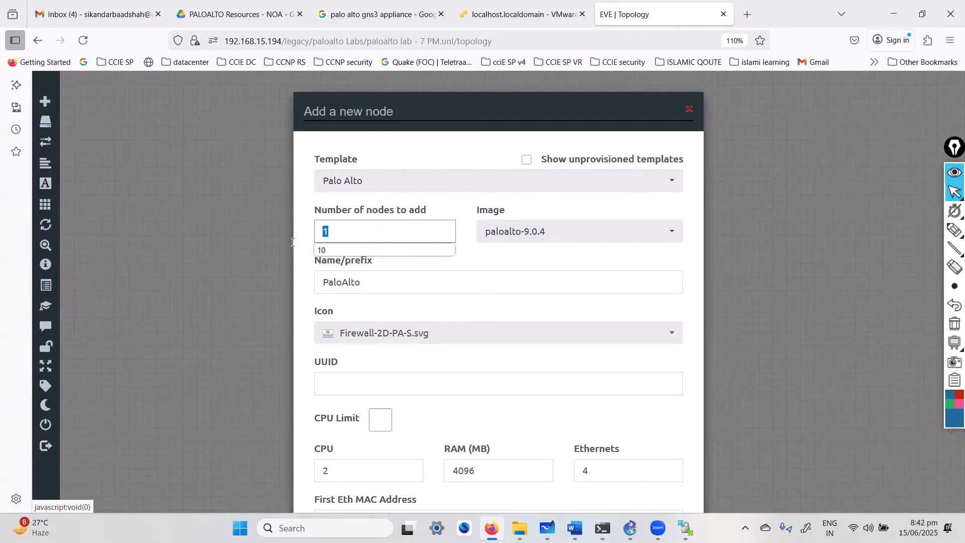
click(384, 285)
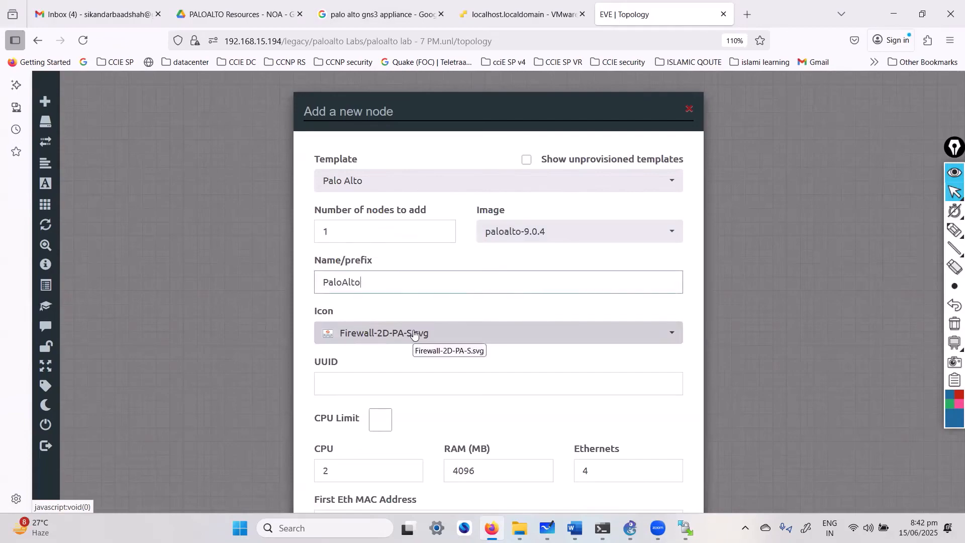
Set the node's Ethernets count from 4 to 8.
scroll(417, 342, down, 1)
scroll(421, 348, down, 10)
scroll(452, 352, up, 5)
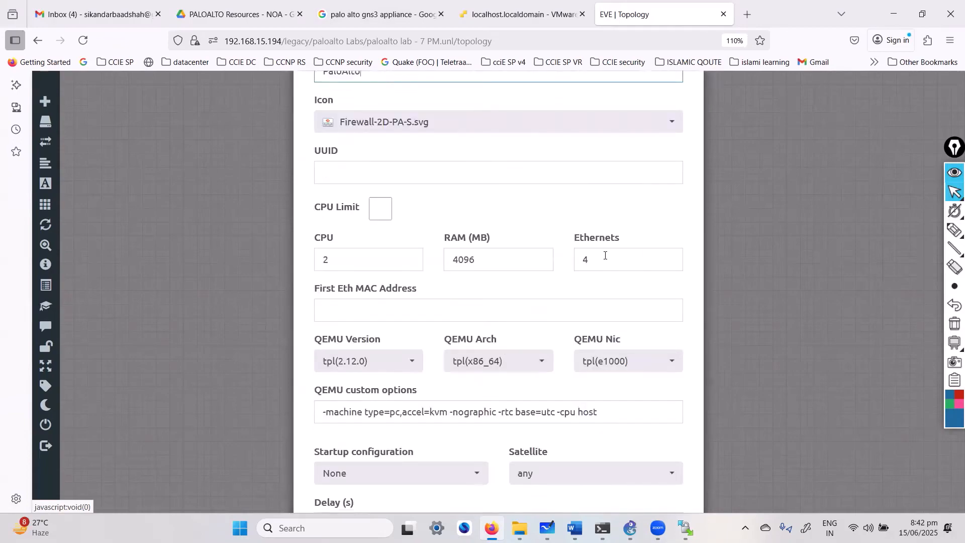
drag(605, 259, 568, 265)
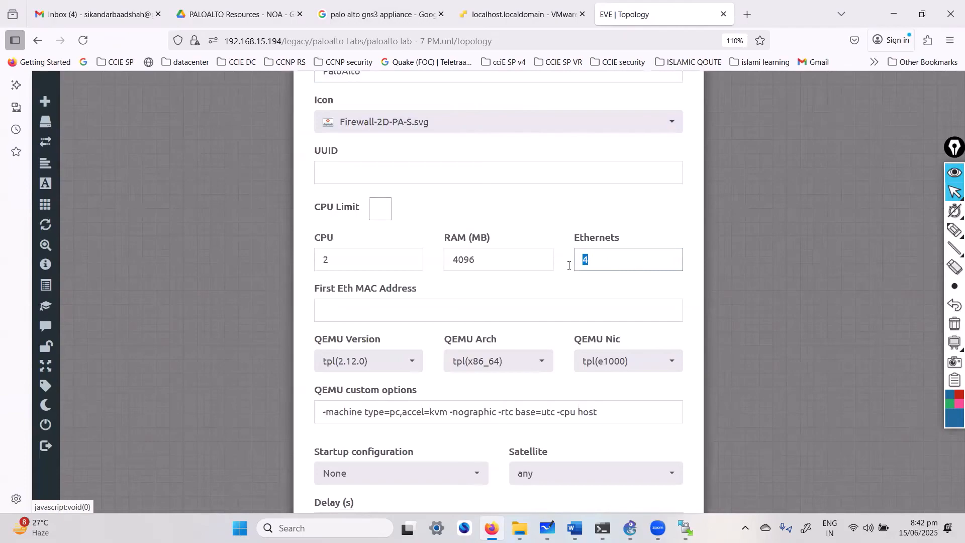
text(8)
click(551, 219)
scroll(505, 303, down, 4)
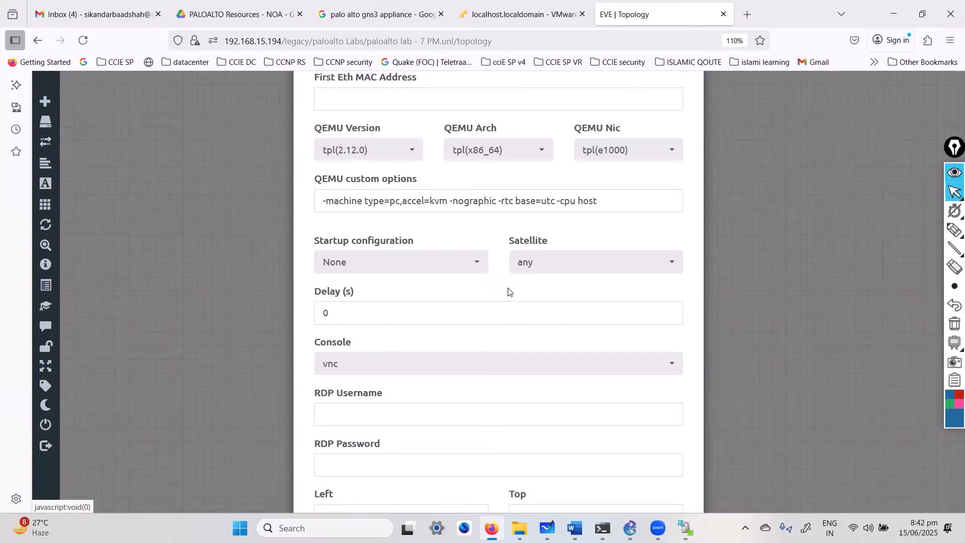
scroll(507, 302, up, 4)
Keep RAM at 4096 MB and save the PaloAlto node to the topology.
drag(476, 260, 424, 276)
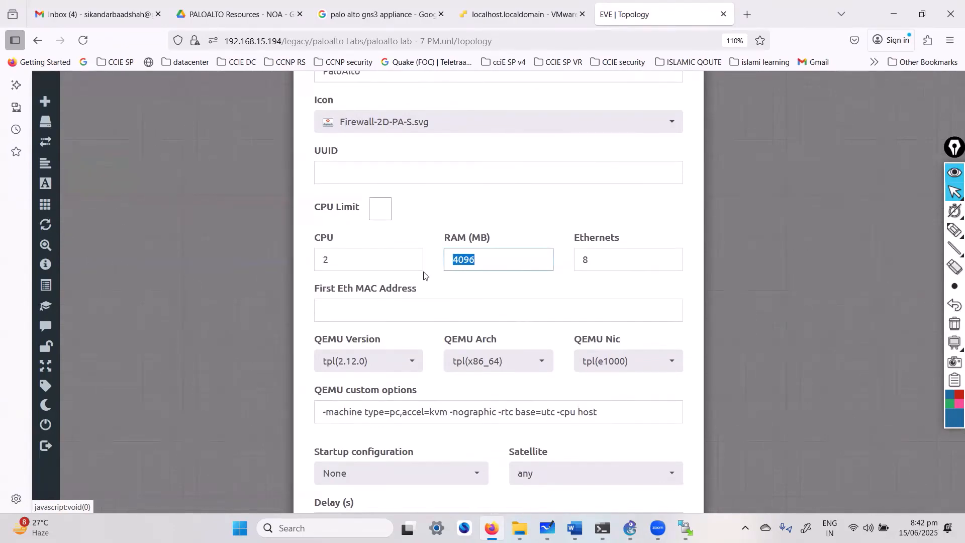
scroll(435, 282, down, 4)
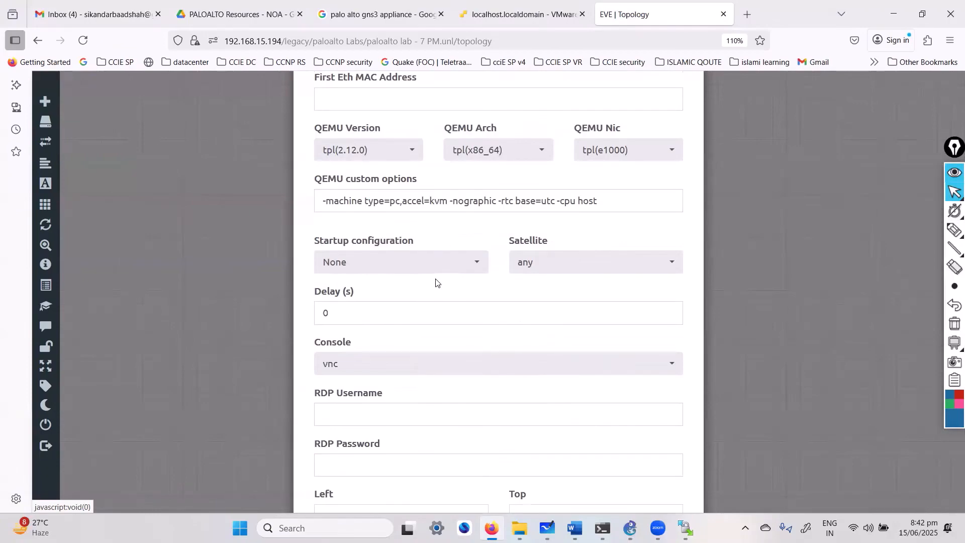
scroll(451, 289, up, 4)
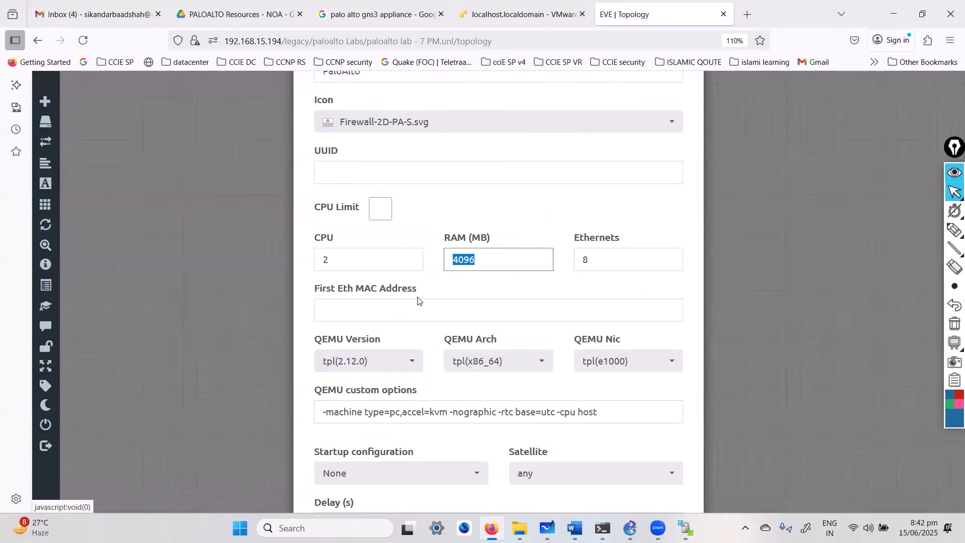
scroll(417, 297, down, 4)
scroll(428, 426, down, 2)
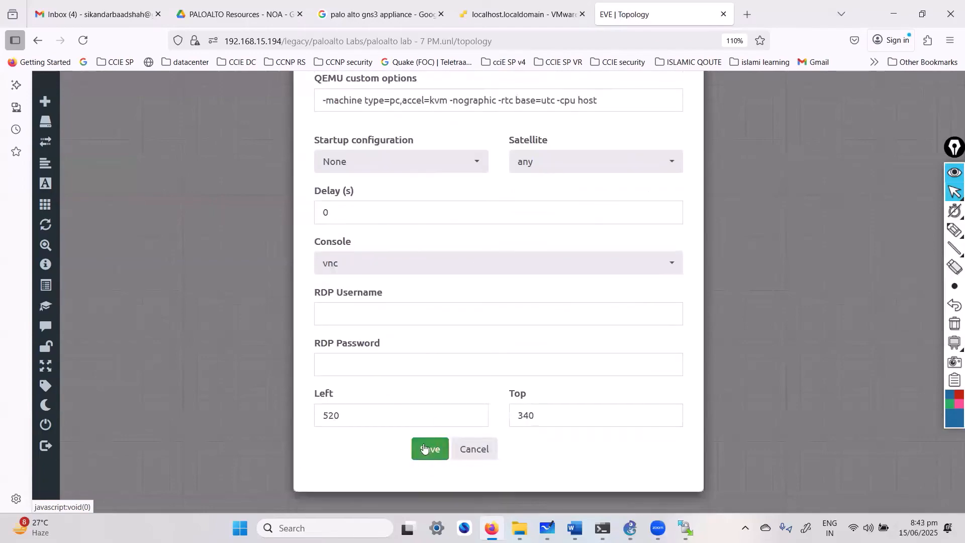
click(423, 449)
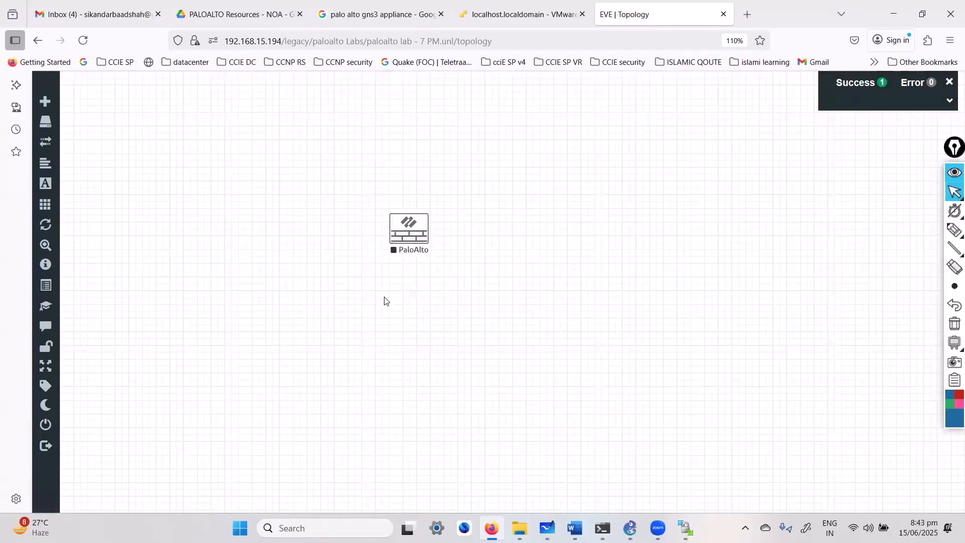
right_click(395, 235)
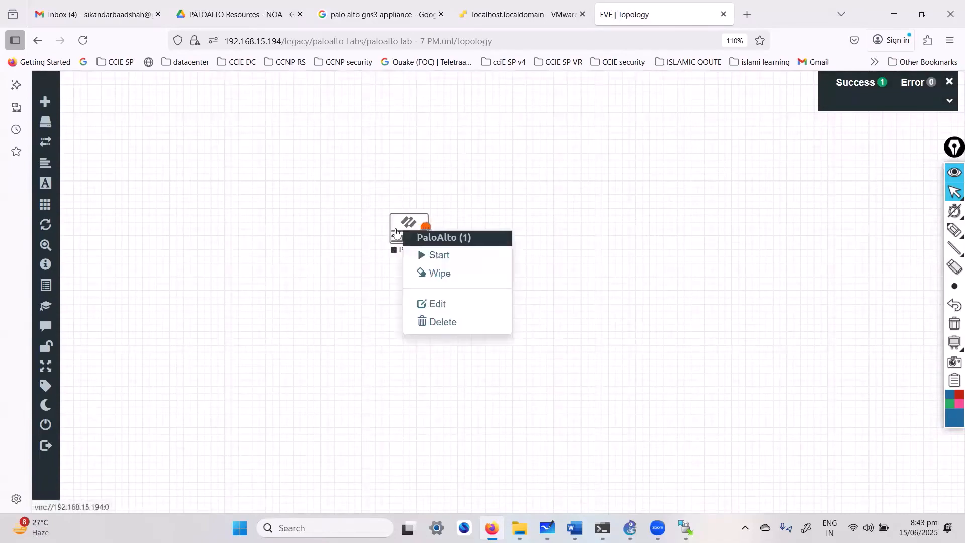
click(446, 261)
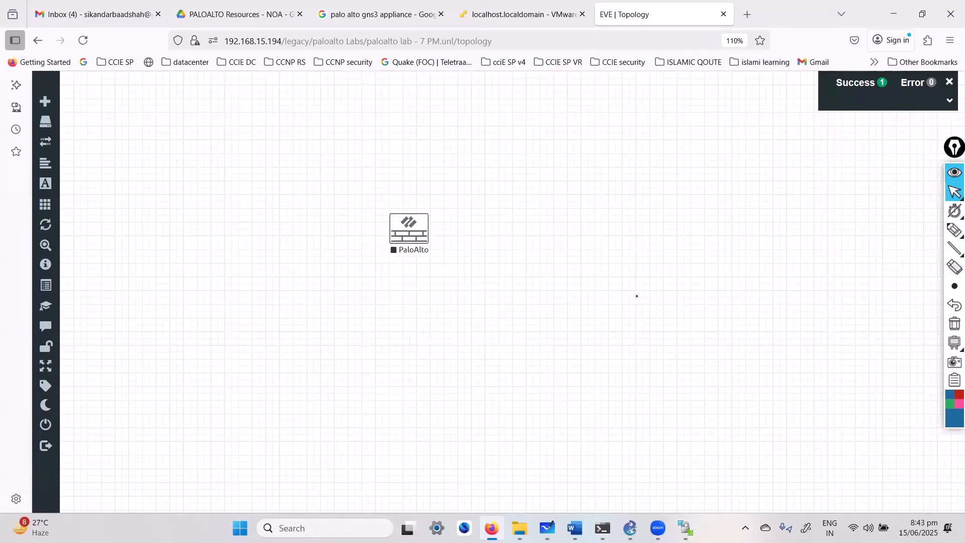
key(alt+Tab)
scroll(637, 296, up, 2)
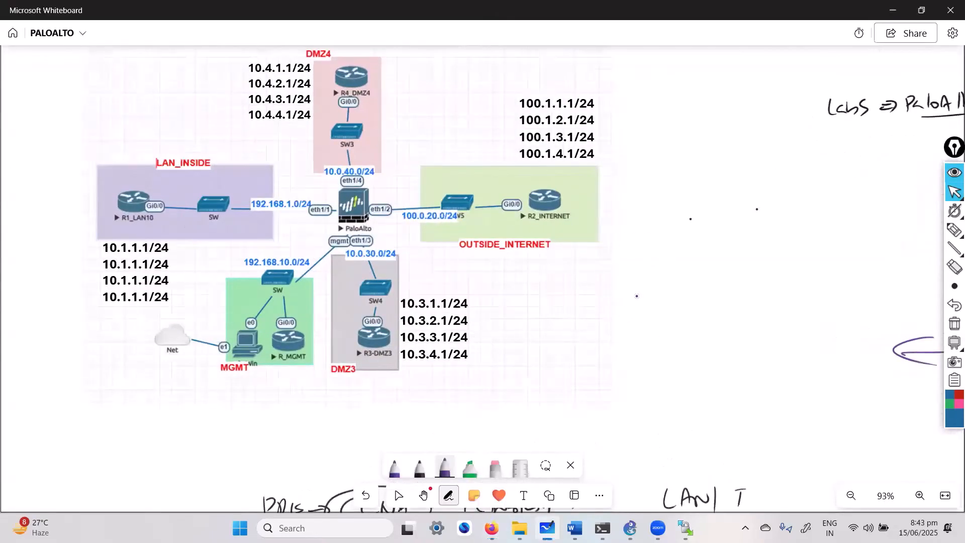
key(Escape)
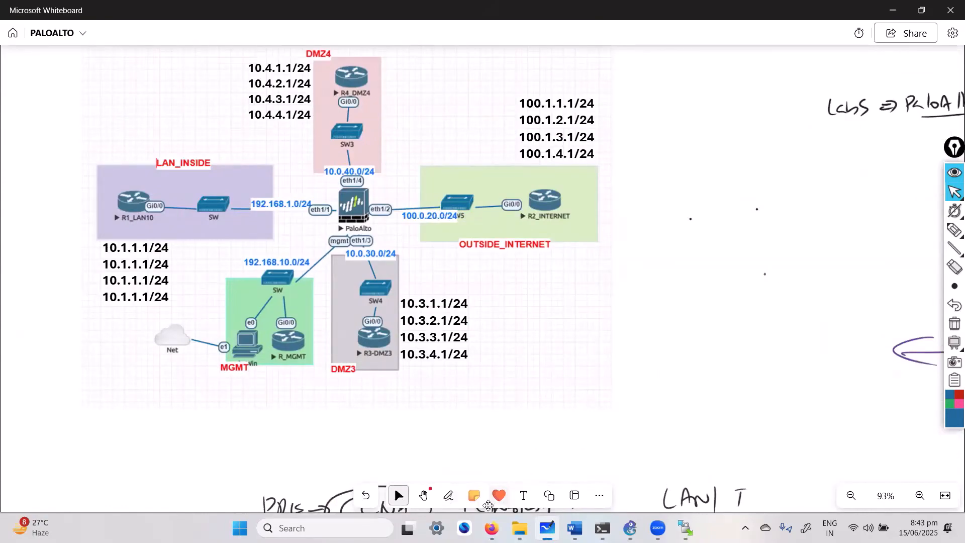
click(891, 10)
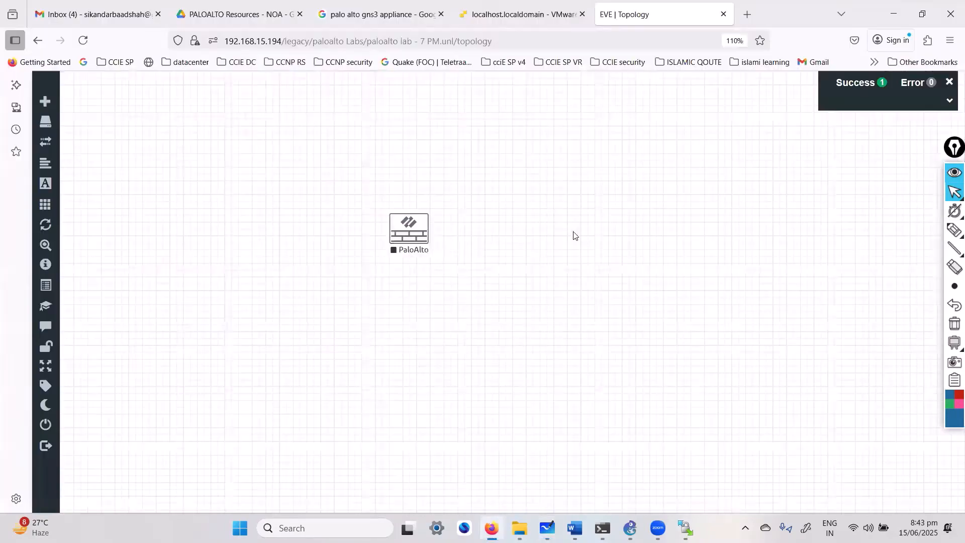
Start the PaloAlto node and open its console.
right_click(406, 224)
click(435, 255)
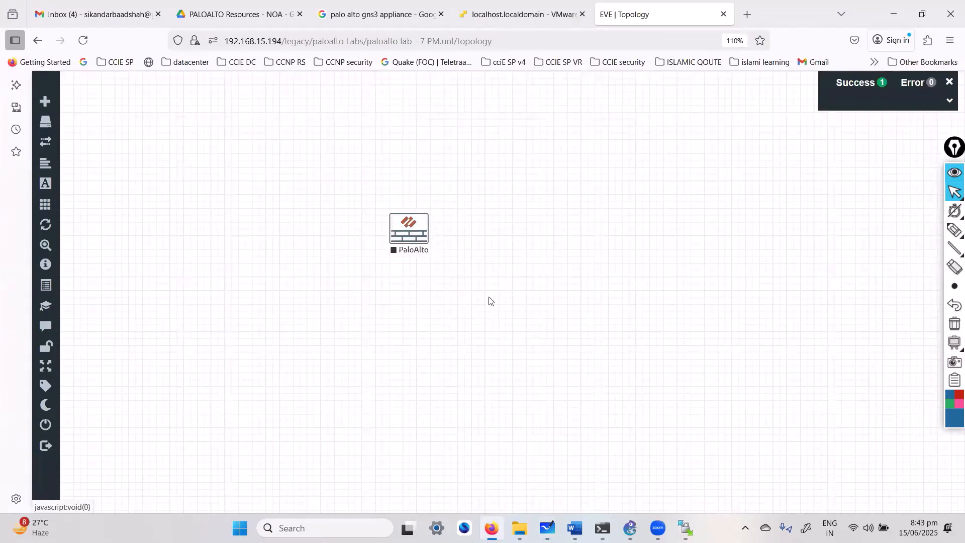
click(408, 236)
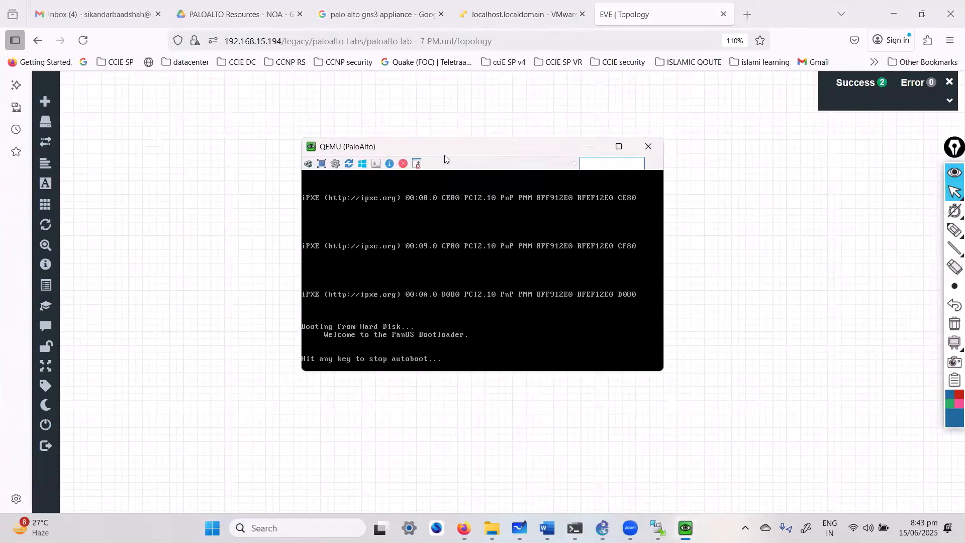
Reposition the console window while the firewall boots to the vm login prompt.
drag(449, 152, 530, 73)
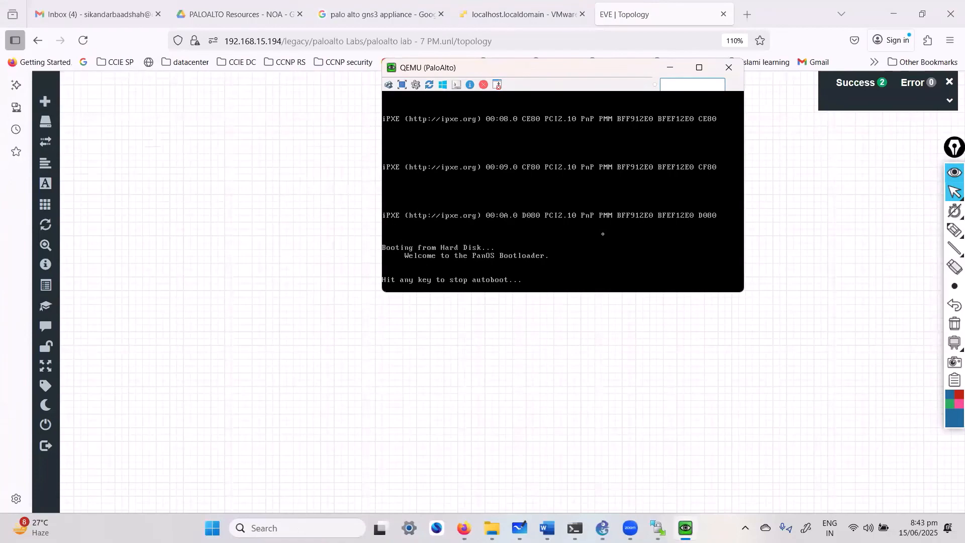
drag(741, 293, 836, 364)
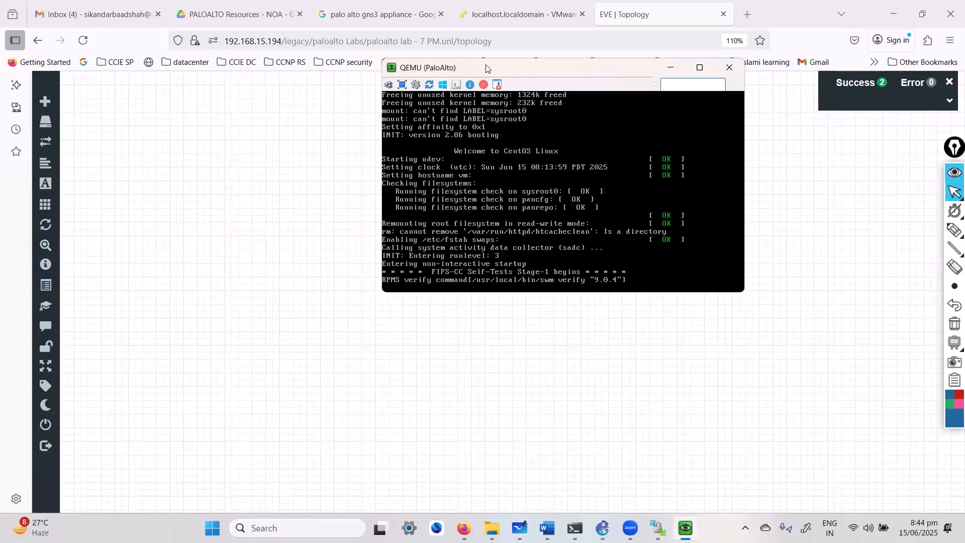
drag(486, 68, 554, 128)
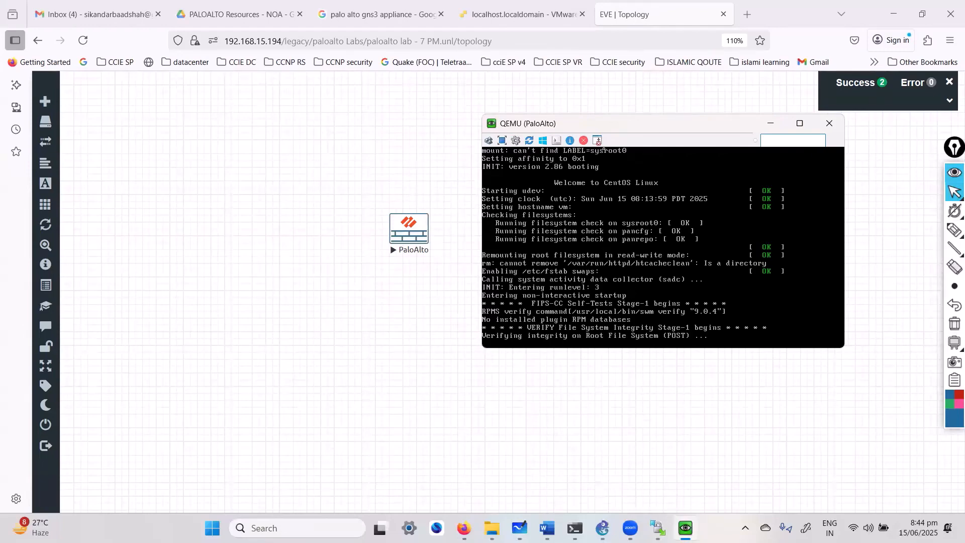
drag(610, 123, 604, 122)
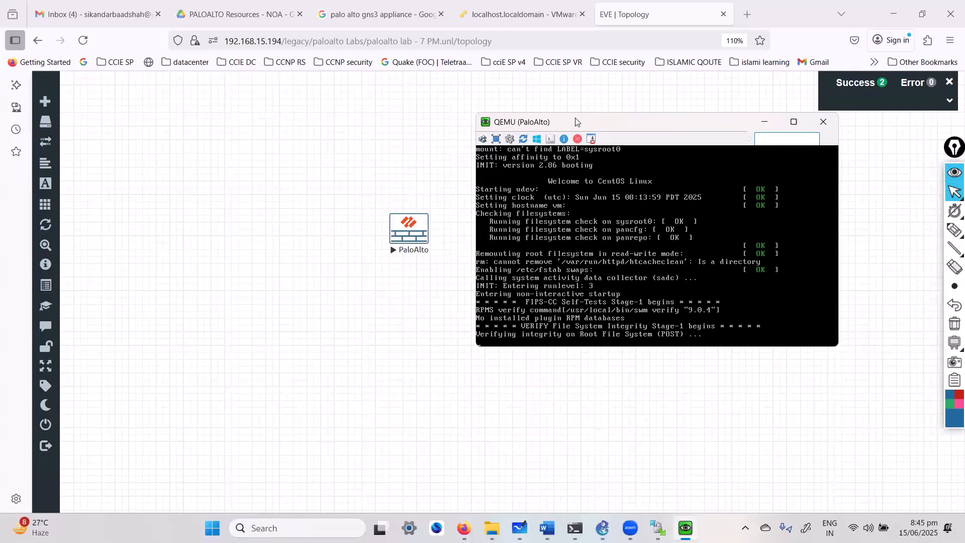
drag(575, 118, 602, 126)
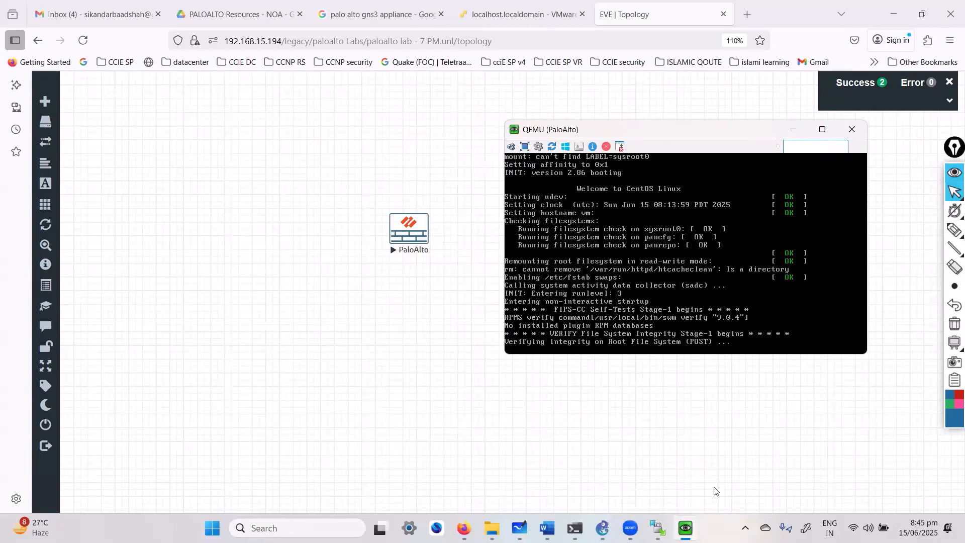
click(773, 383)
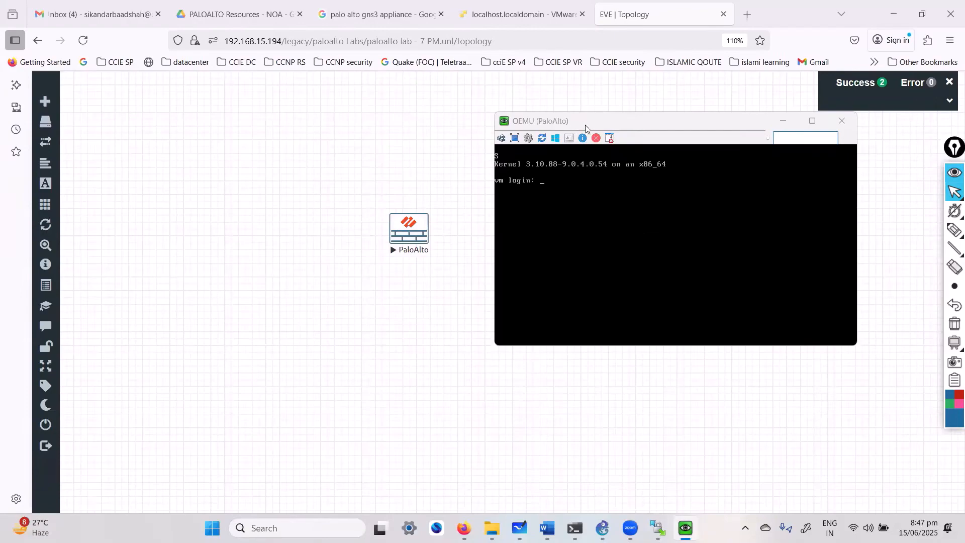
Log in to the PaloAlto console with username admin and its password.
drag(585, 124, 636, 138)
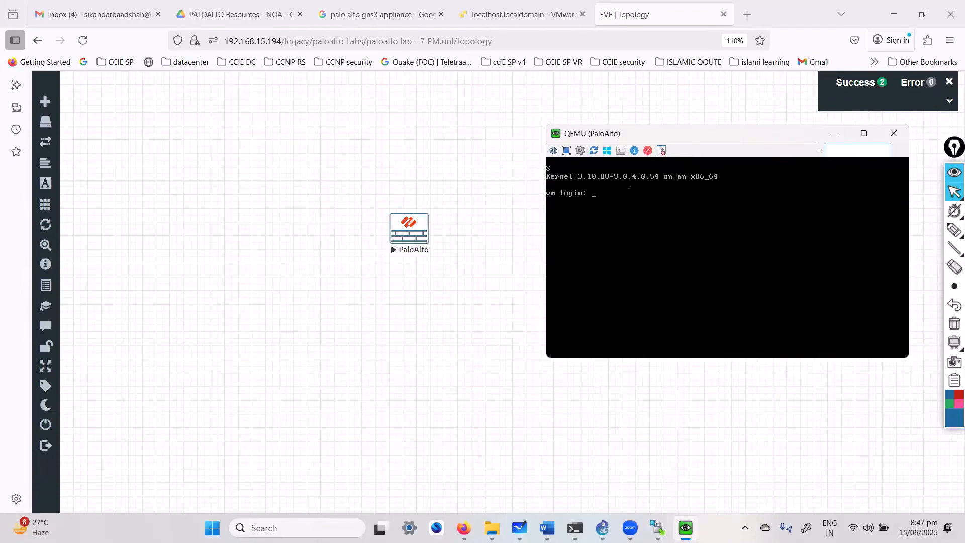
text(admin)
key(Return)
key(Return)
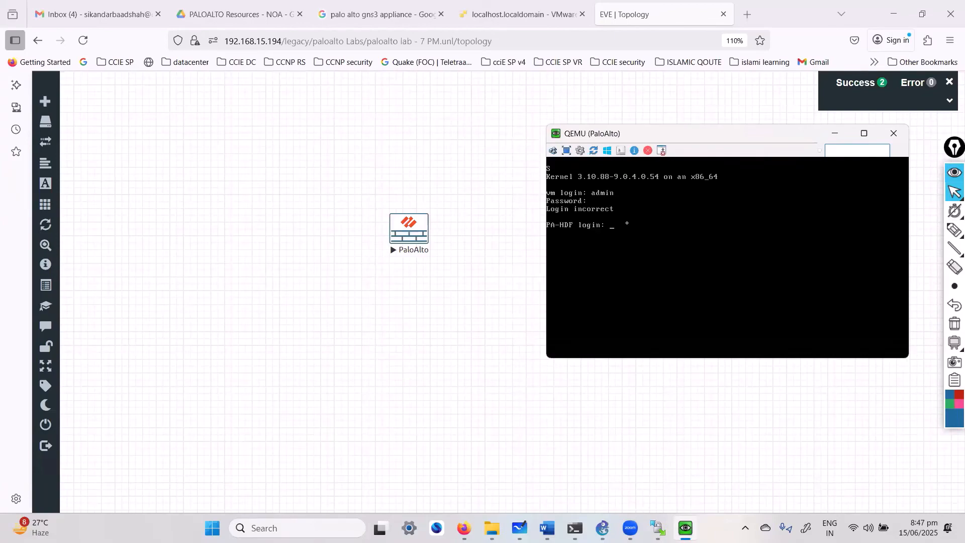
text(ad)
text(min)
key(Return)
key(Return)
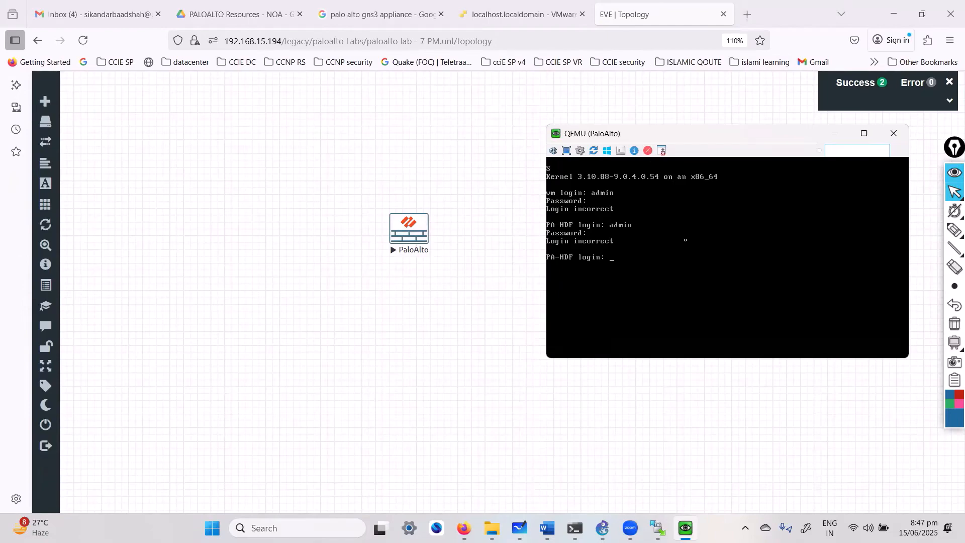
key(Return)
key(Return)
click(608, 465)
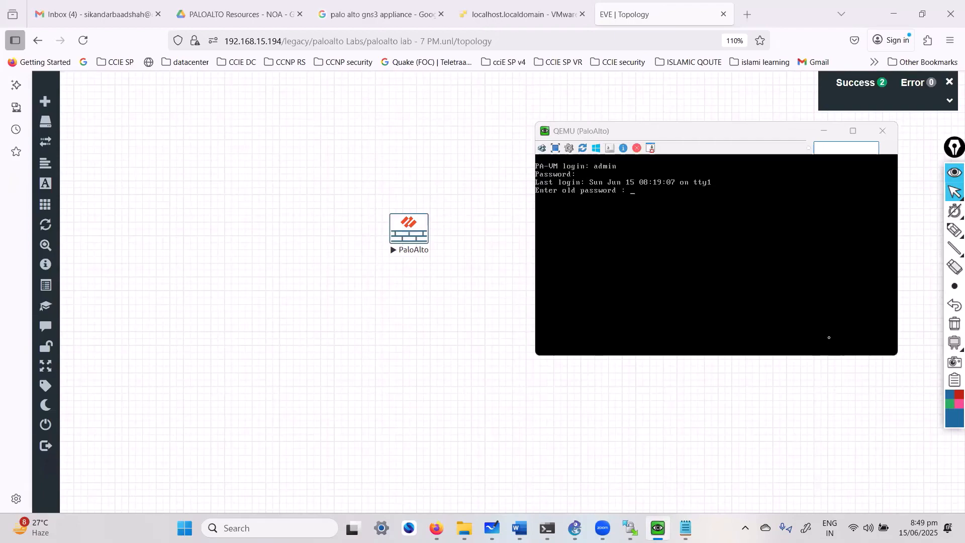
Answer the old and new password prompts to reach the admin@PA-VM> prompt.
click(774, 259)
key(Return)
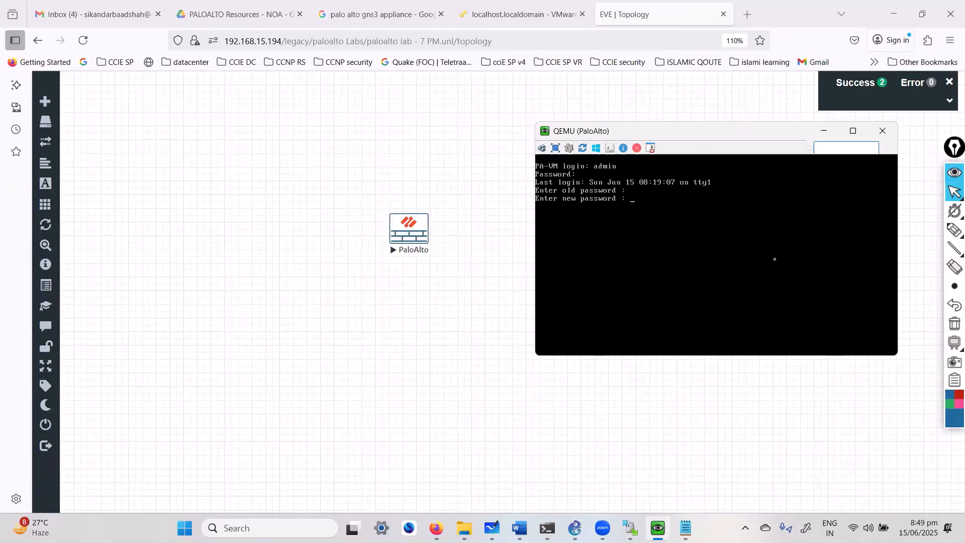
key(Return)
key(Return)
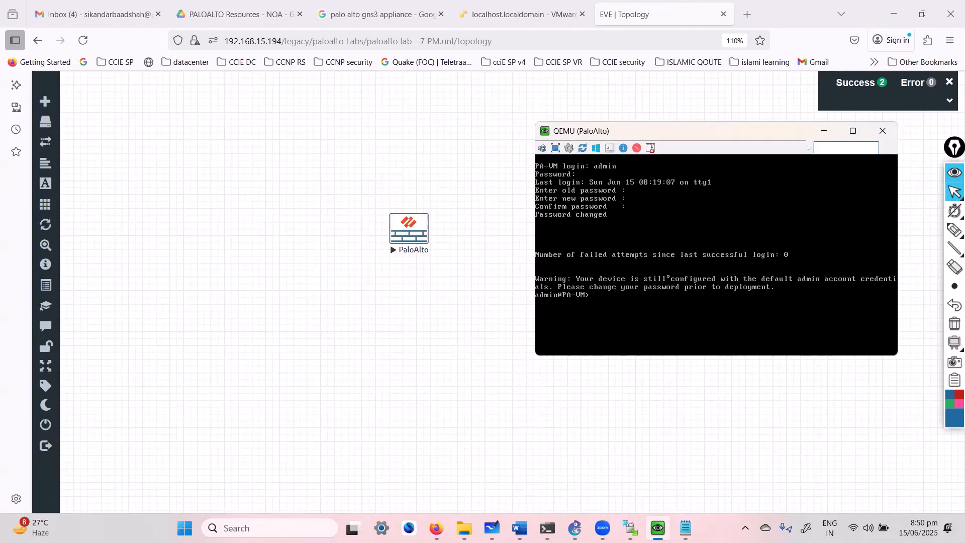
mouse_move(420, 210)
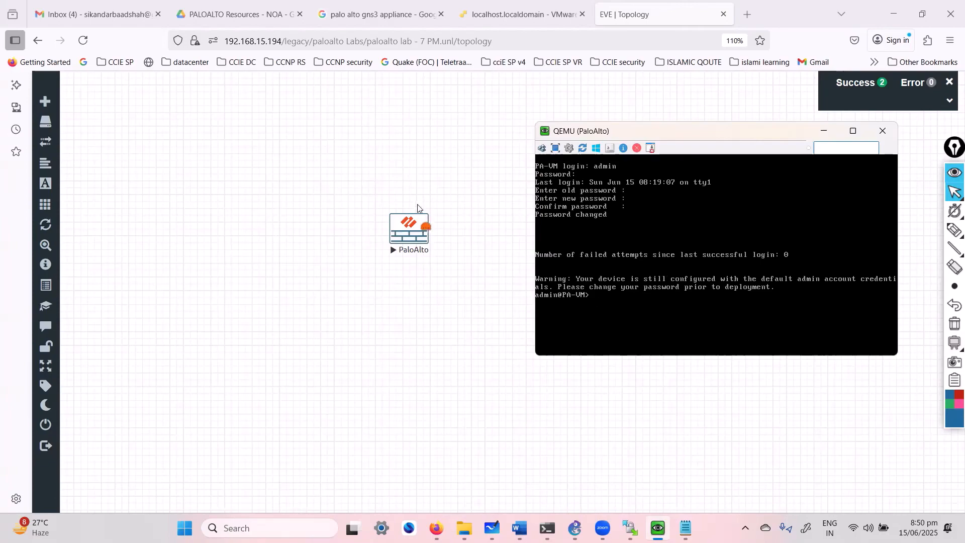